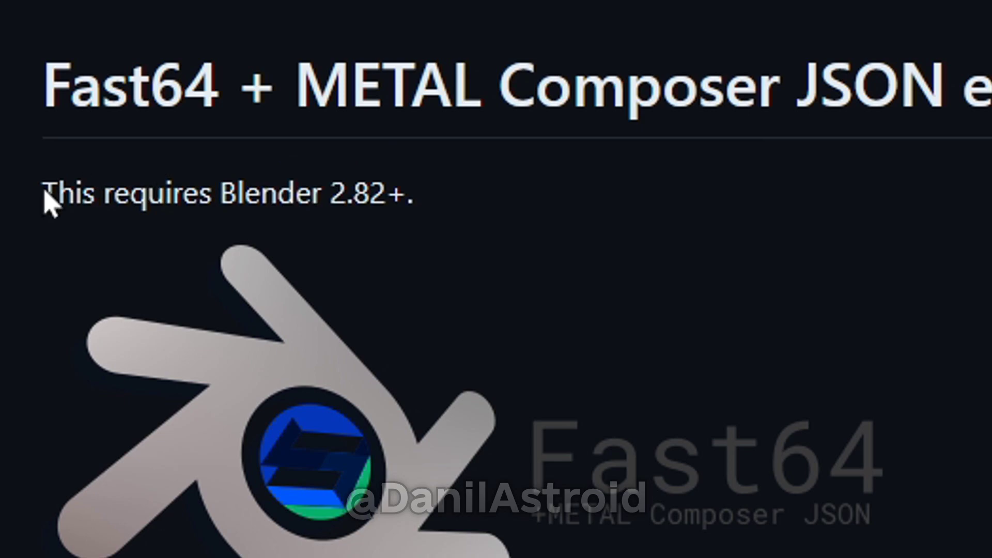
Check the required Blender version in the Fast64 + METAL Composer JSON readme
left_click_drag(44, 192, 506, 192)
left_click(505, 202)
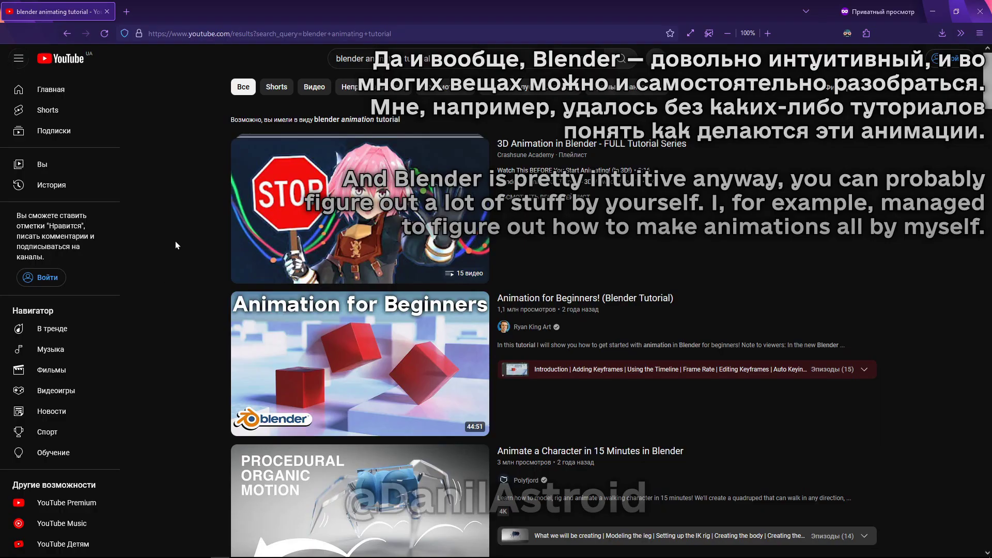
Browse the YouTube search results for Blender animation tutorials
scroll(177, 215, "down", 15)
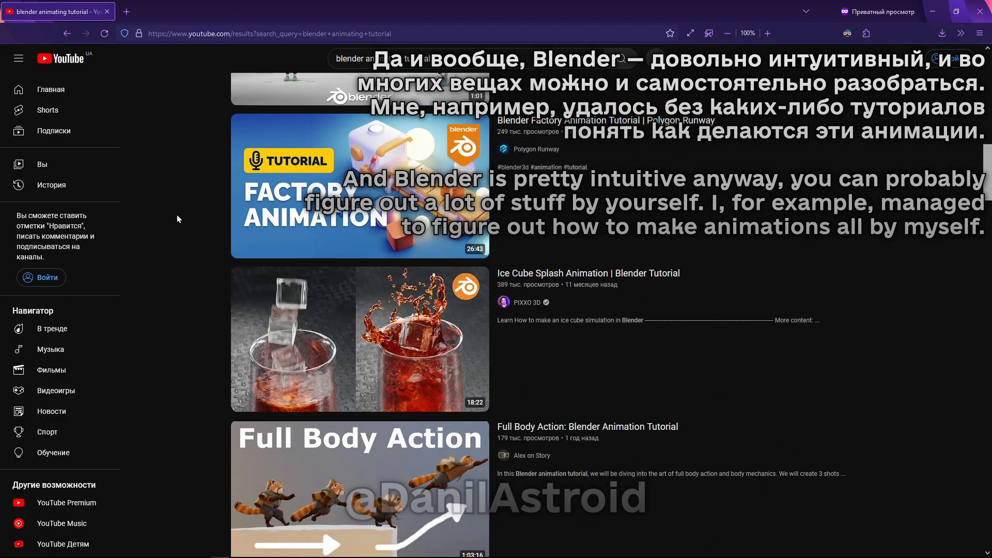
scroll(176, 215, "down", 20)
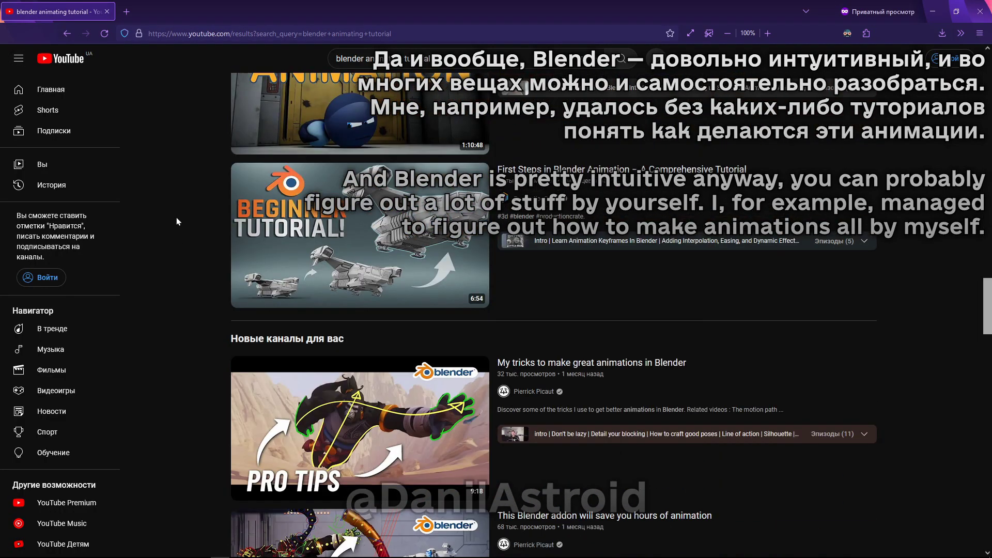
scroll(176, 218, "down", 20)
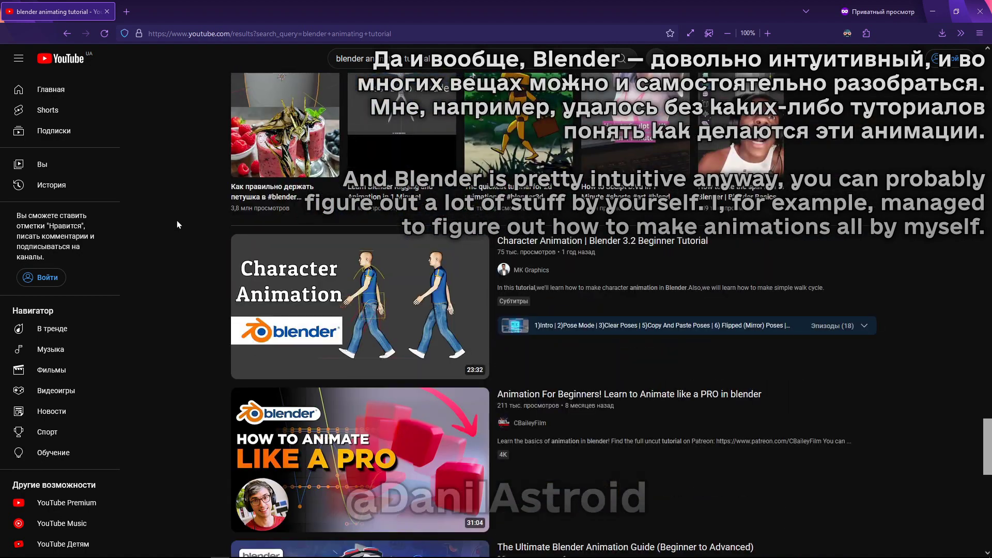
scroll(177, 222, "down", 6)
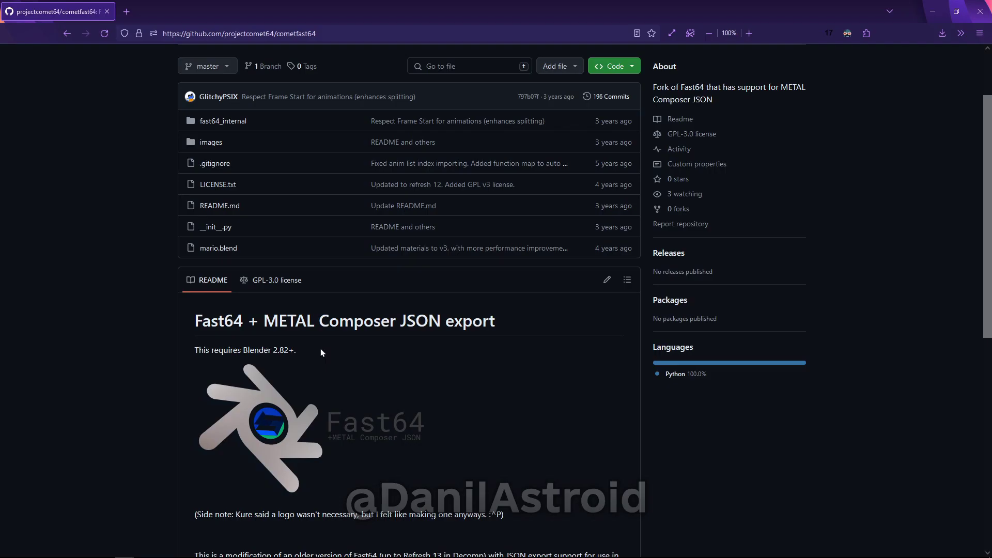
Download the cometfast64 repository from GitHub as a ZIP archive
scroll(320, 348, "up", 2)
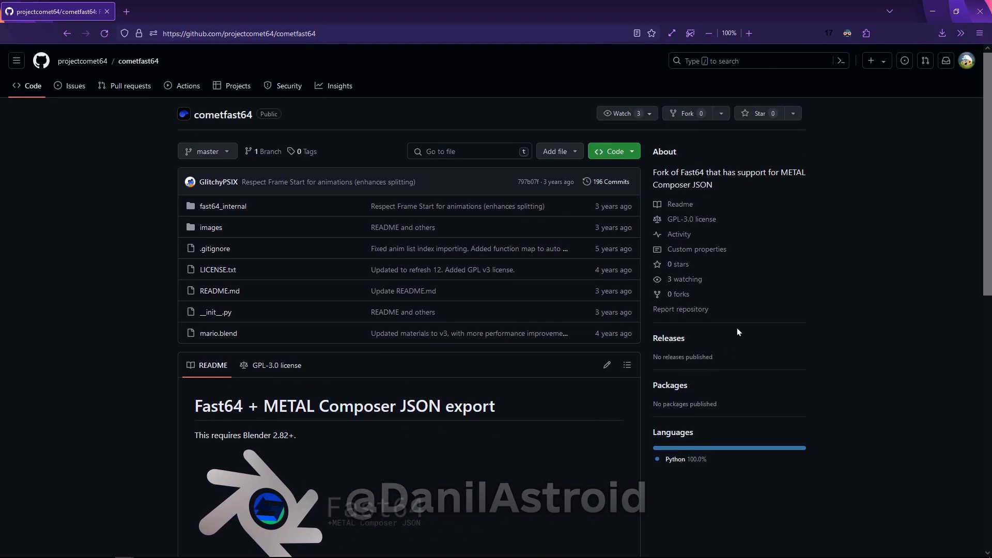
left_click(614, 152)
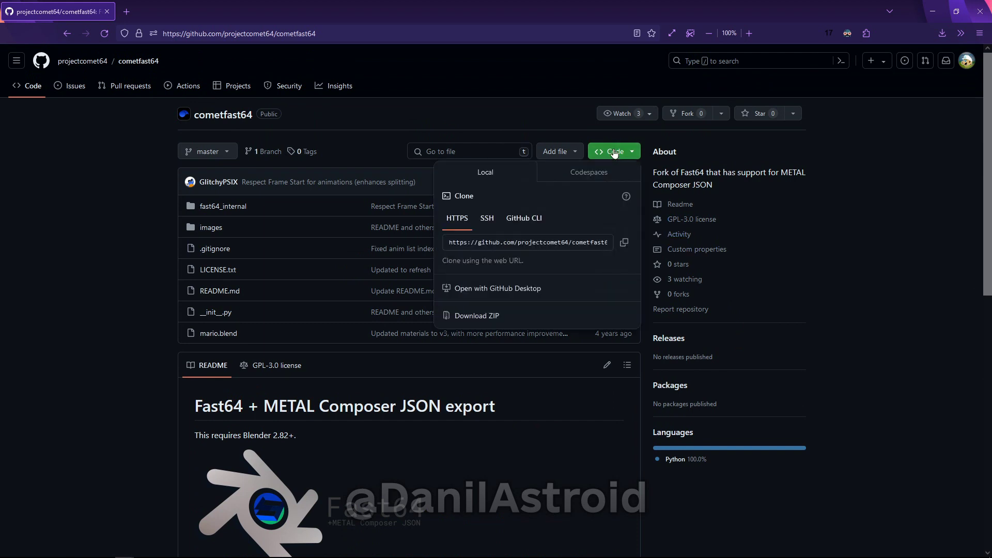
left_click(470, 316)
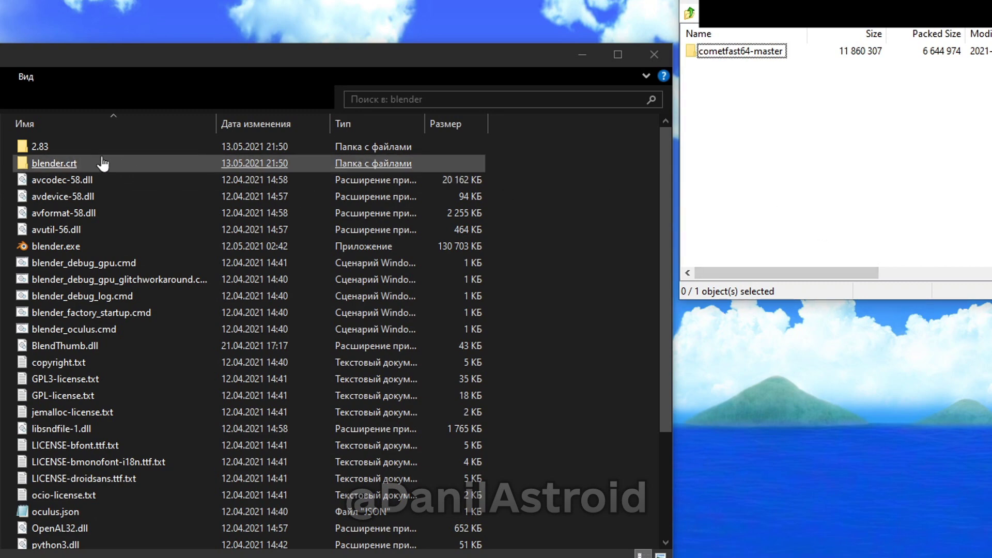
In the file explorer, open the 2.83\scripts\addons folder inside the blender installation folder
double_click(78, 148)
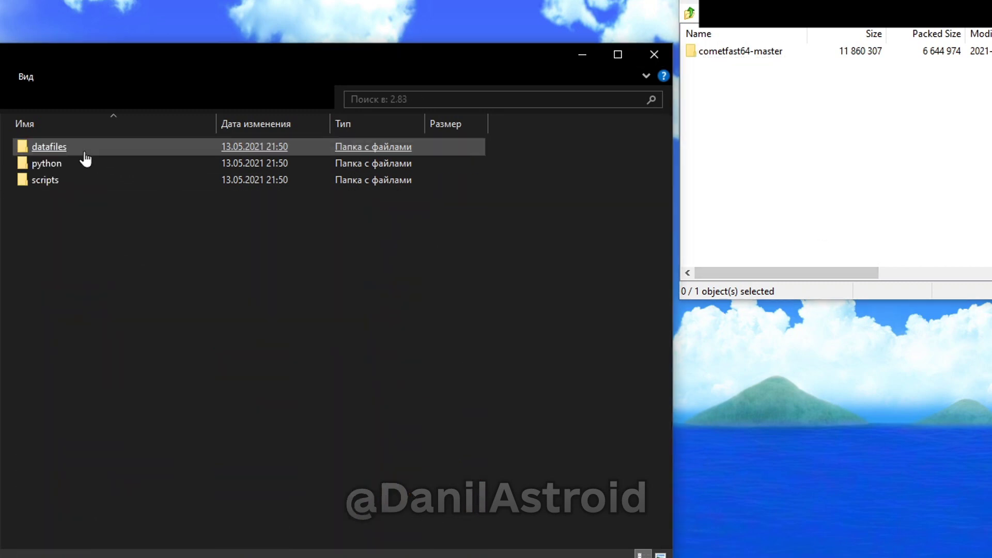
left_click(70, 186)
double_click(69, 181)
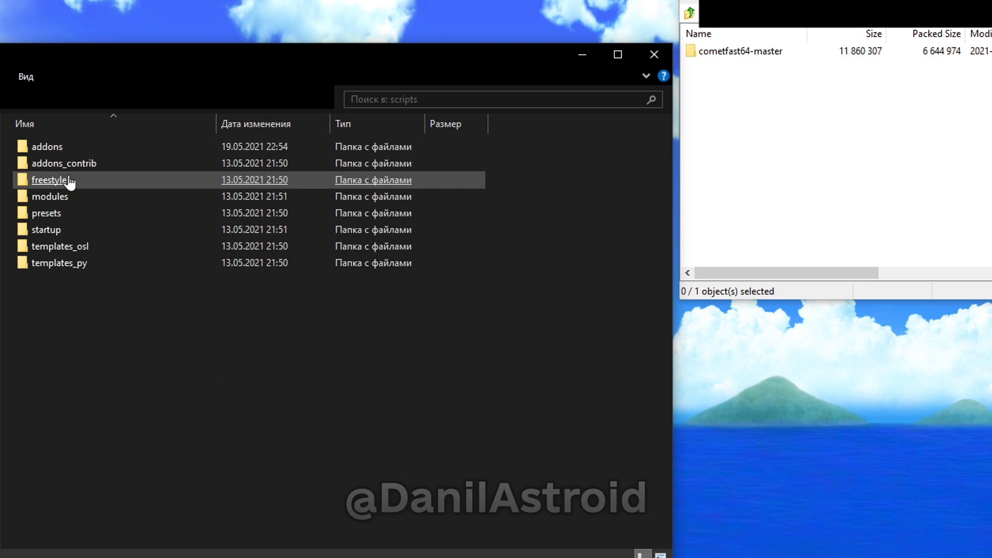
double_click(57, 149)
scroll(563, 300, "down", 13)
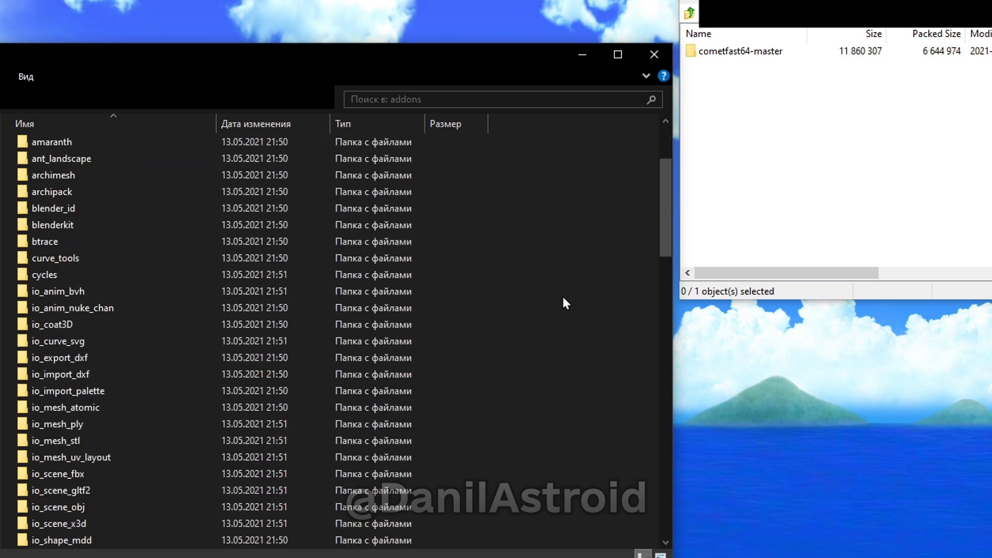
scroll(547, 302, "up", 13)
Copy the cometfast64-master folder from the archive into the addons folder and check the folder's contents
left_click(742, 51)
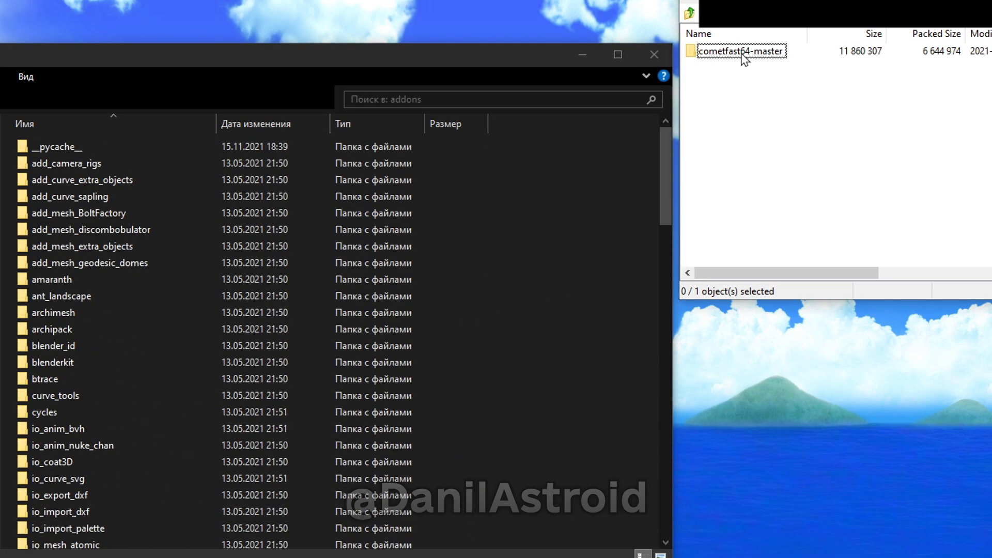
left_click(741, 51)
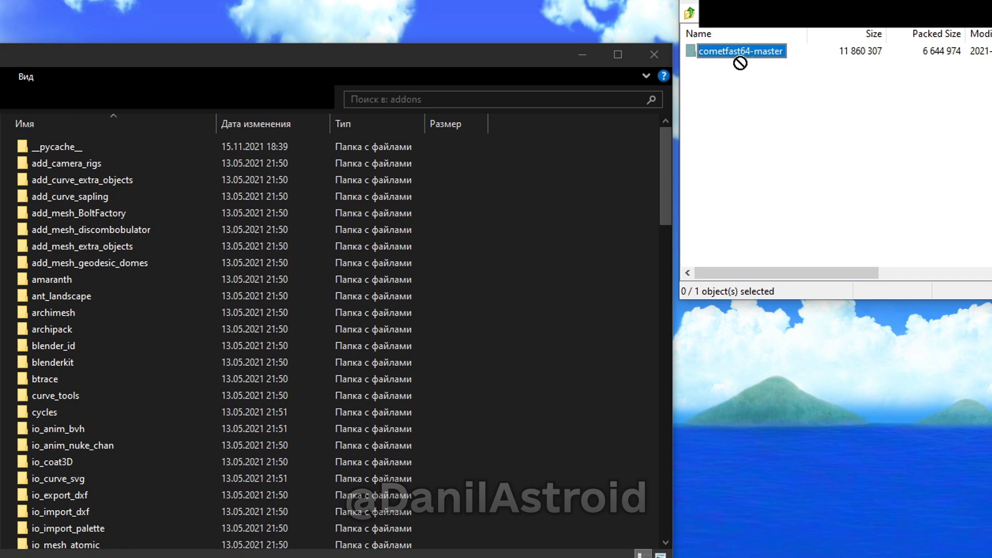
left_click_drag(557, 196, 557, 194)
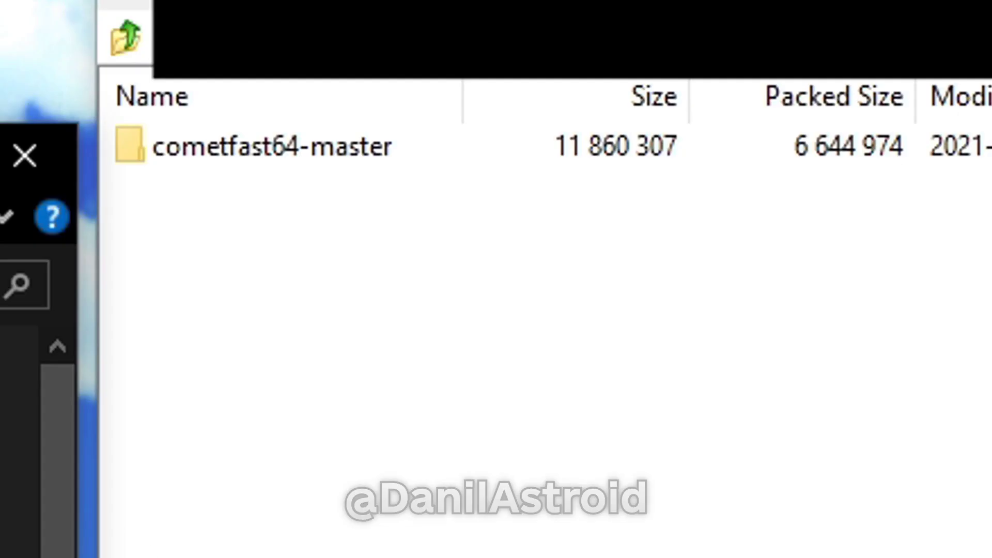
double_click(238, 162)
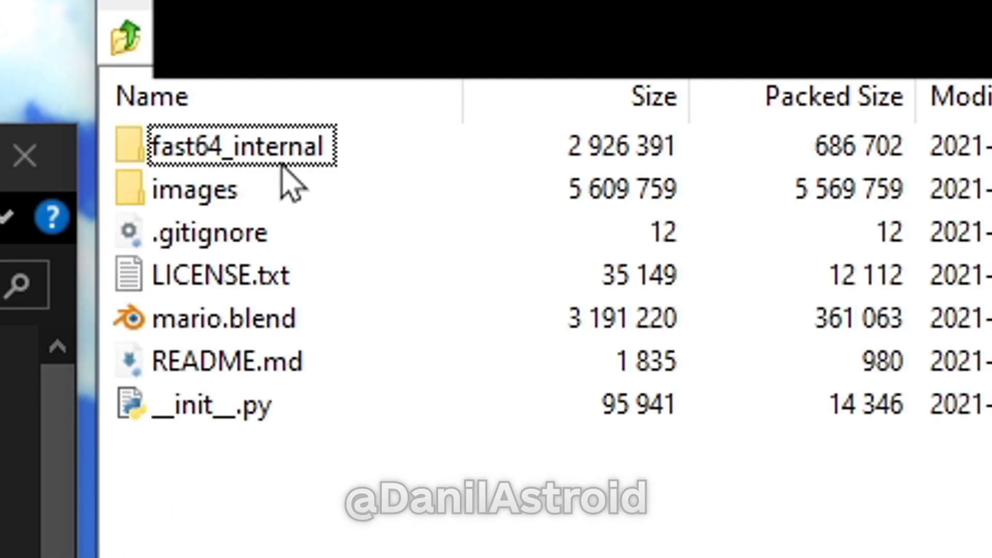
left_click(126, 36)
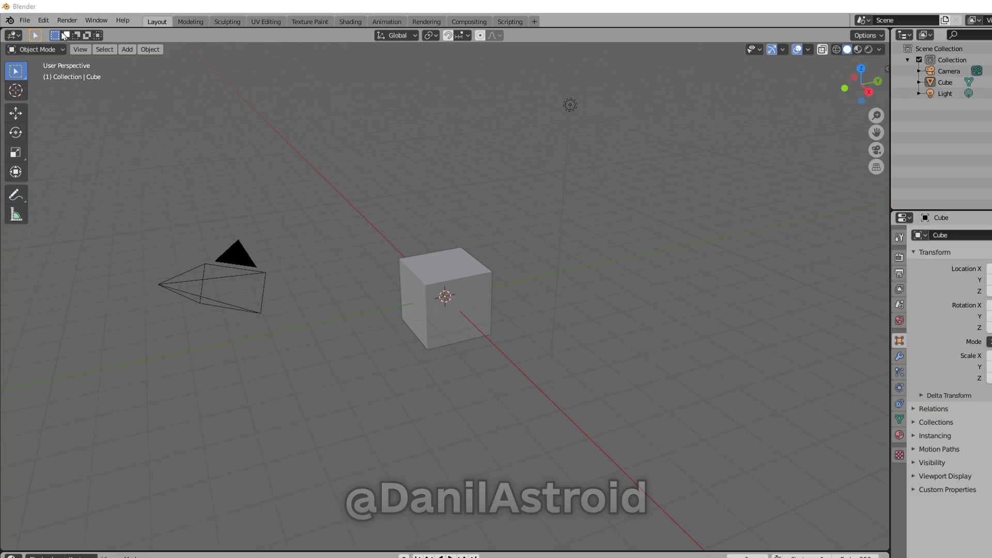
Switch to Blender and bring up the Save & Load preferences with the Auto Run Python Scripts option
left_click(43, 20)
left_click(77, 180)
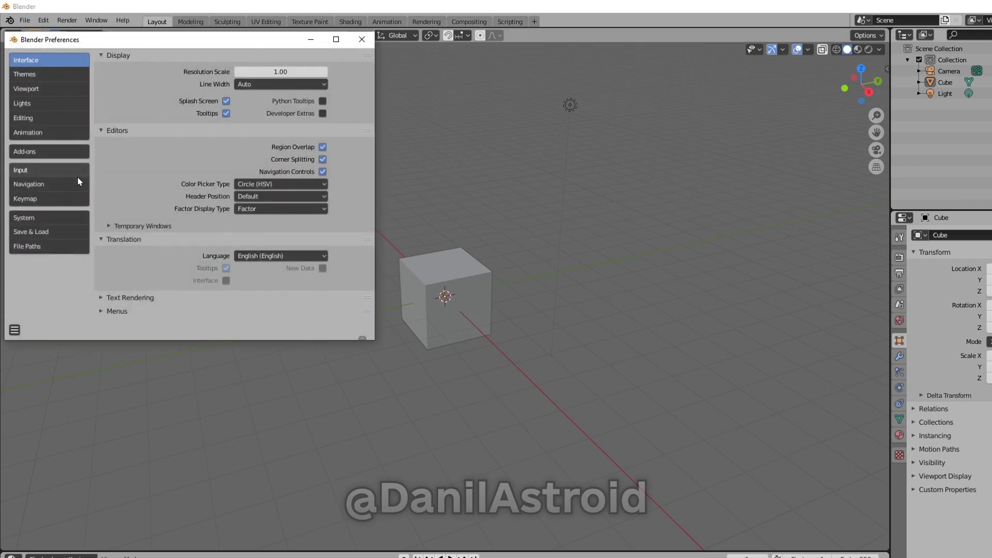
left_click_drag(141, 39, 447, 156)
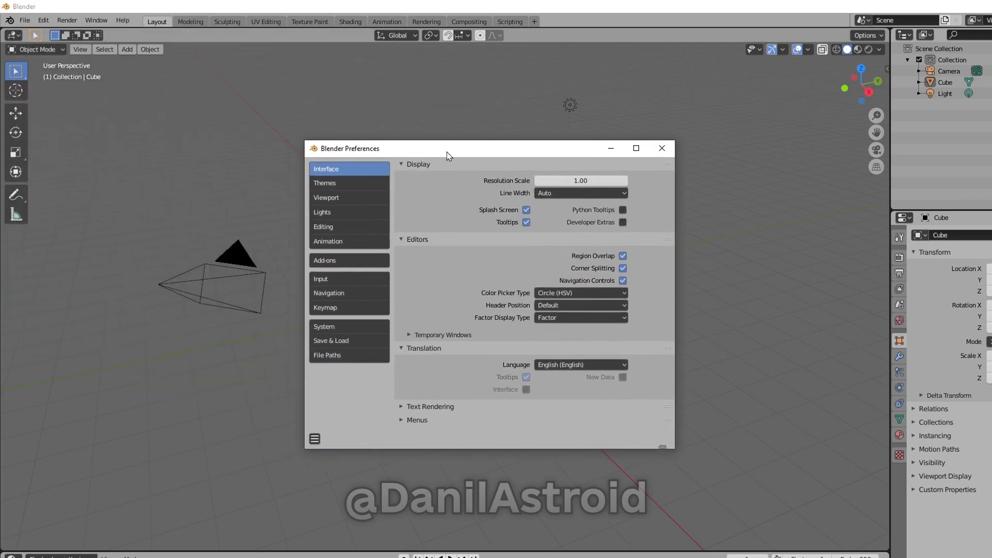
left_click(350, 342)
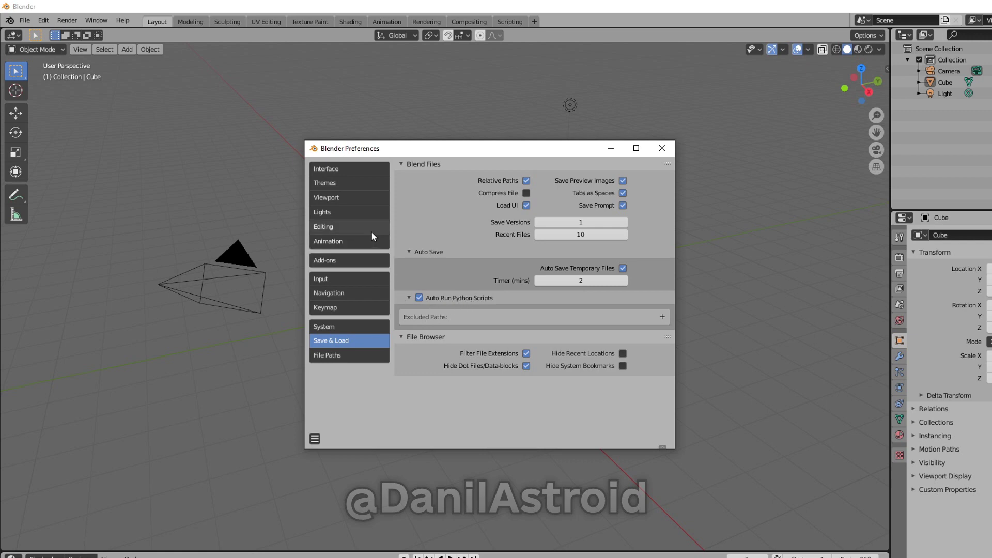
Search the add-ons for "fast" and enable Object: Fast64 + METAL Composer JSON
left_click(337, 261)
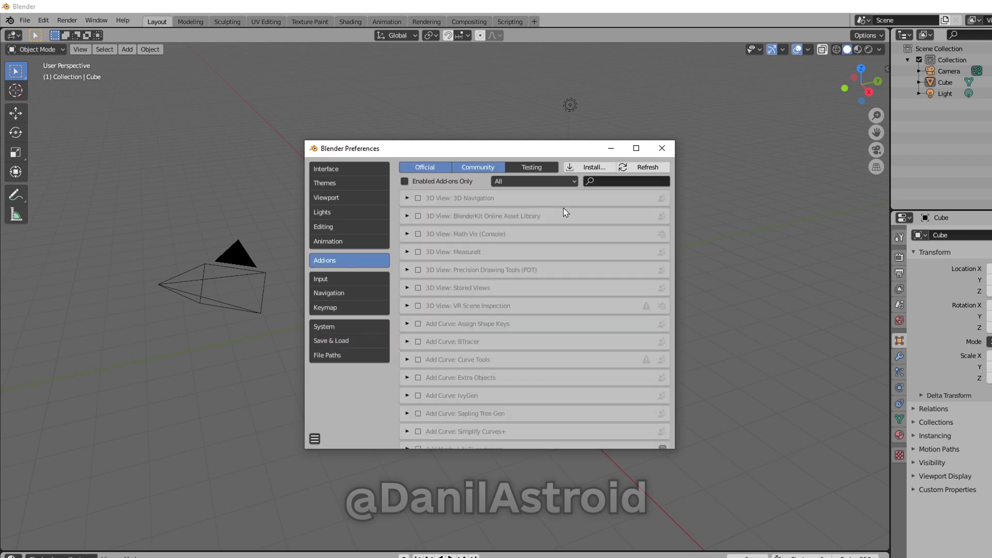
type("fast")
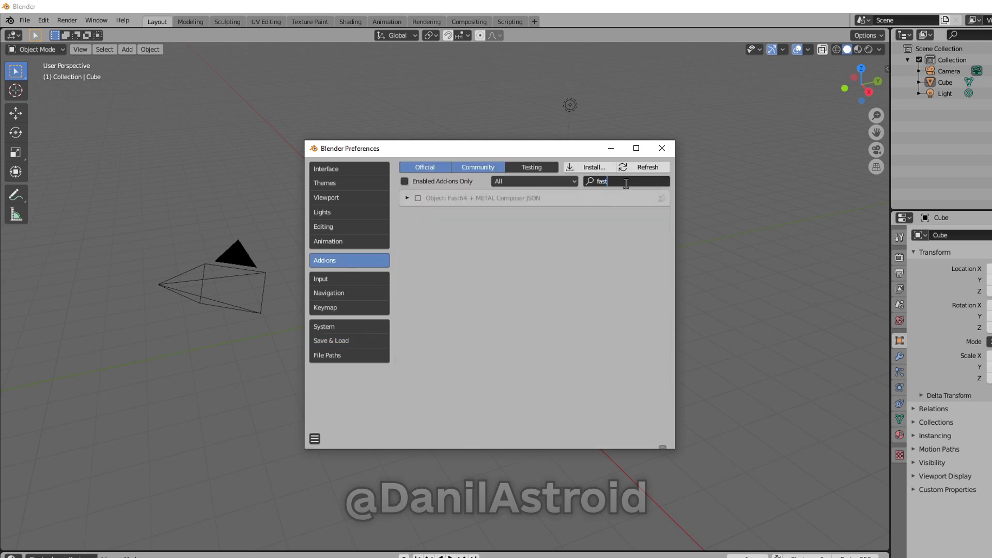
left_click(418, 197)
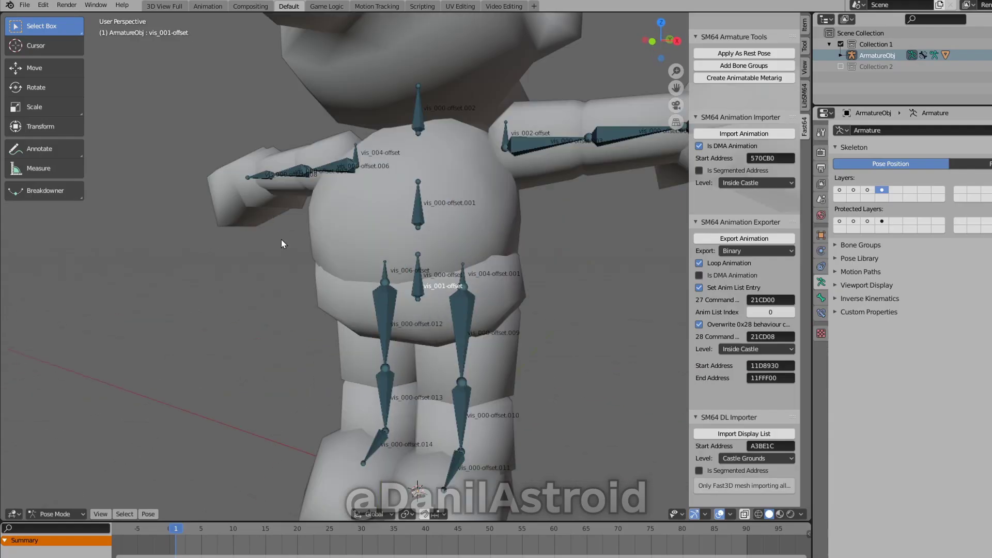
Pose the character lying down by moving and rotating the armature's bones in Pose Mode
left_click(34, 67)
middle_click_drag(362, 233, 393, 196)
left_click(37, 87)
middle_click_drag(612, 125, 402, 243)
left_click_drag(414, 242, 388, 246)
scroll(495, 181, "up", 4)
middle_click_drag(495, 182, 395, 134)
scroll(396, 133, "down", 4)
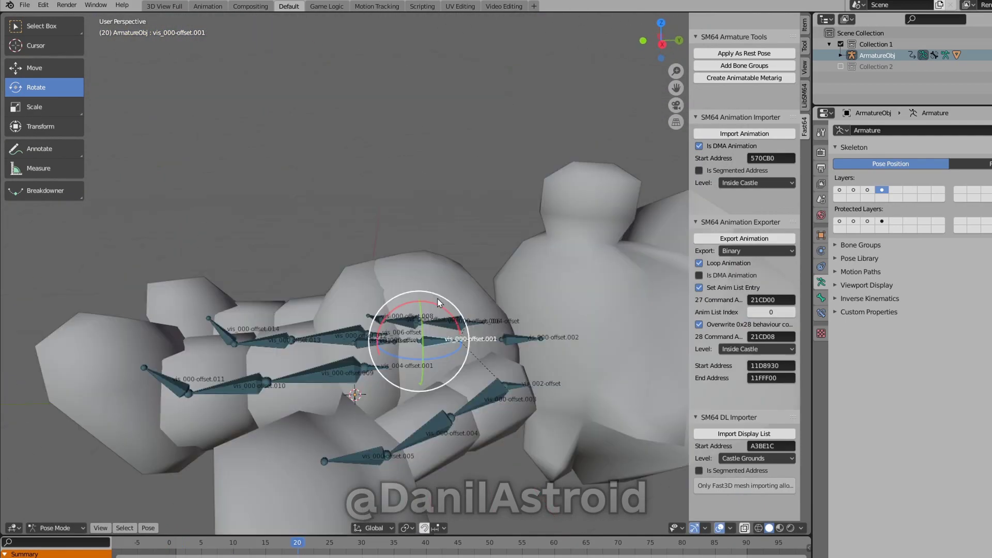
Rotate the torso and arm bones to raise the character's upper body at a further frame
middle_click_drag(438, 302, 413, 259)
scroll(413, 258, "up", 2)
left_click(337, 296)
middle_click_drag(336, 296, 424, 310)
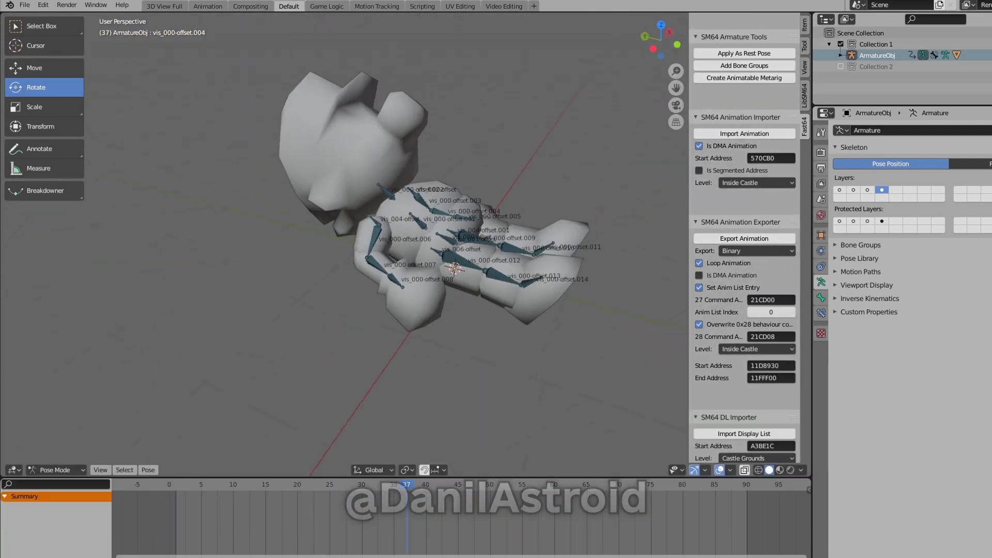
scroll(422, 328, "up", 2)
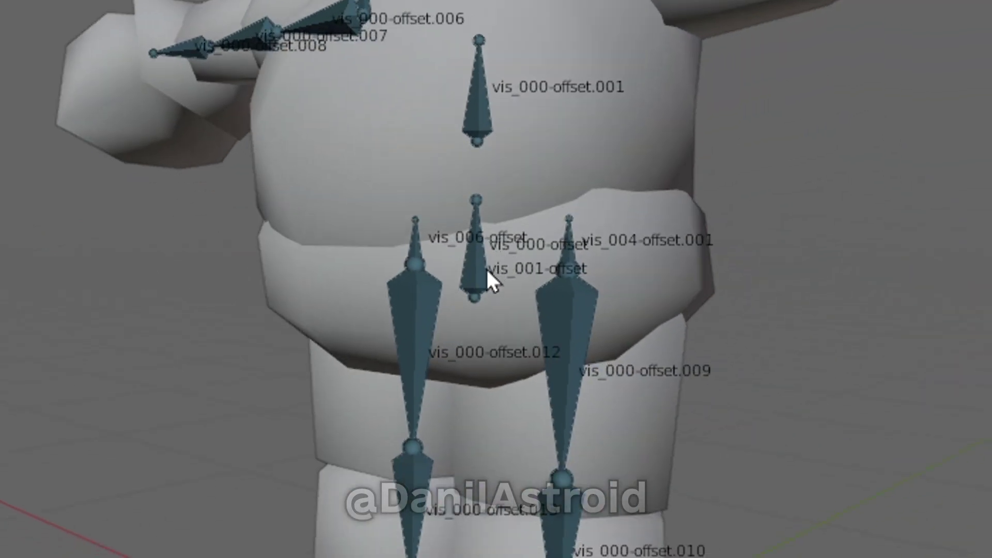
Select the vis_001-offset bone in the pelvis and move it down along the Z axis
left_click(487, 272)
scroll(511, 242, "up", 3)
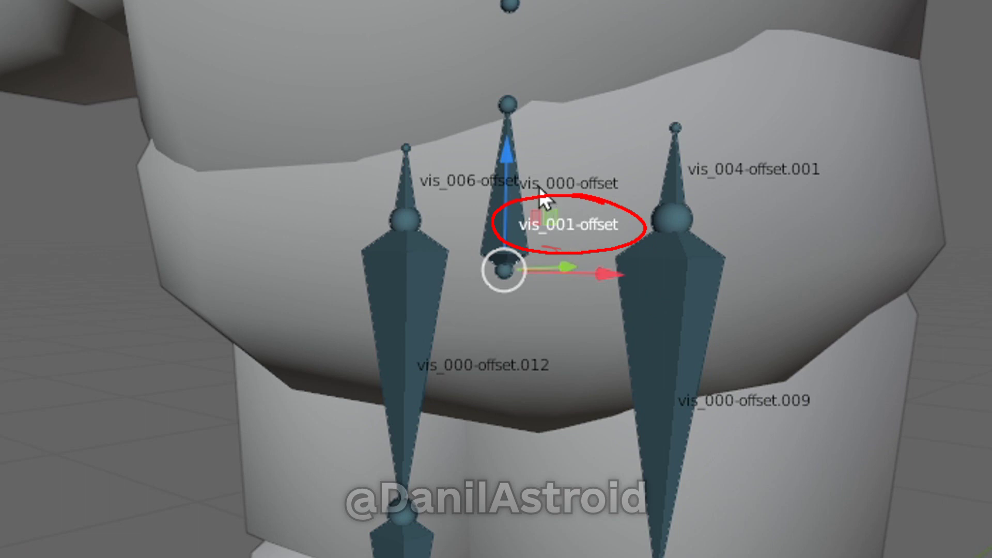
scroll(508, 247, "down", 2)
middle_click_drag(504, 250, 428, 139, "shift")
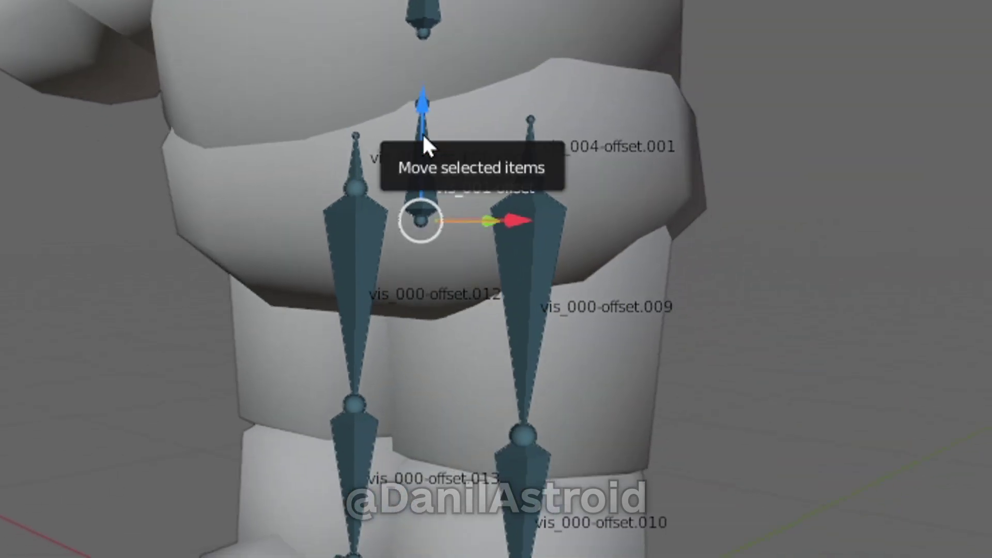
left_click_drag(423, 138, 435, 204)
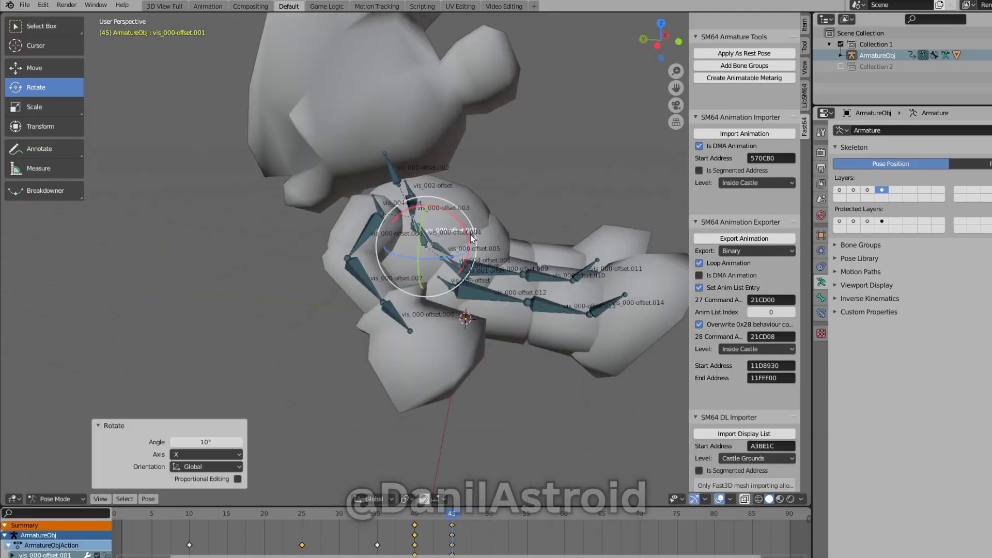
Delete keyframes from the armature's action in the Dope Sheet and review the animation's playback
right_click(393, 419)
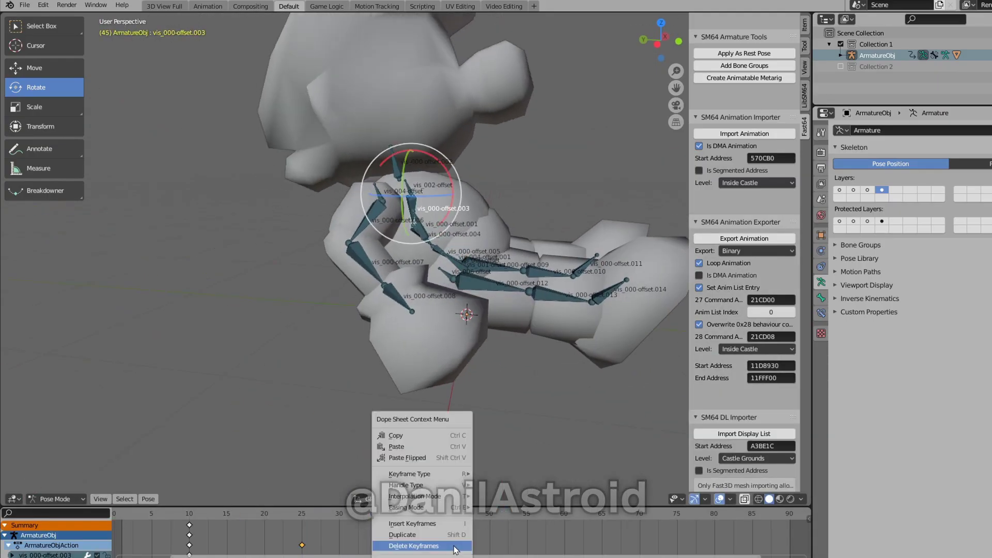
middle_click_drag(333, 196, 362, 207)
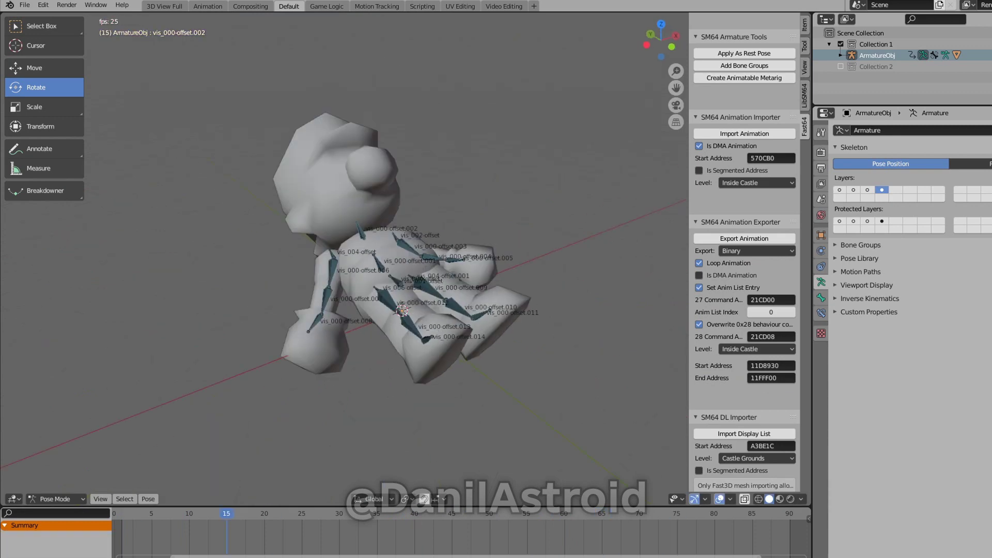
scroll(599, 531, "down", 3, "ctrl")
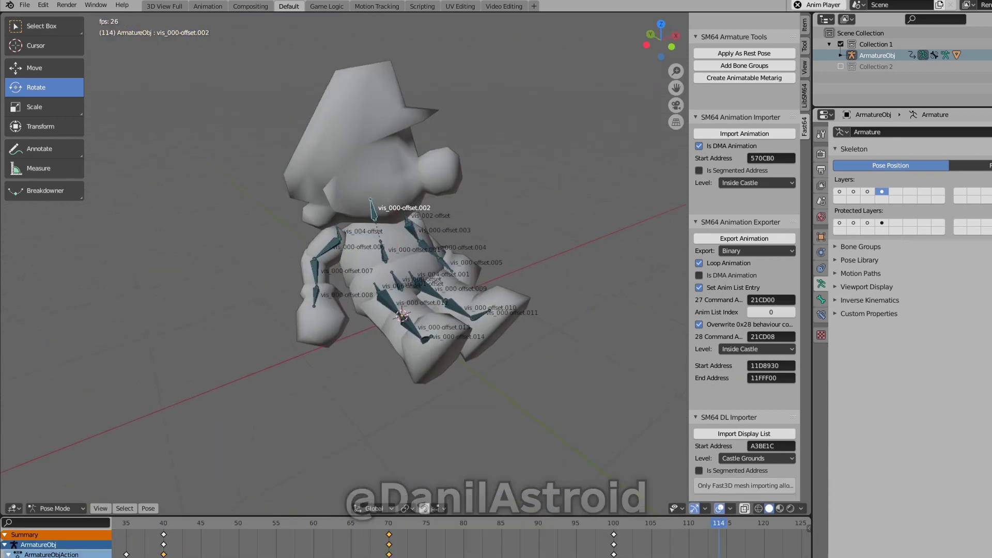
right_click(425, 527)
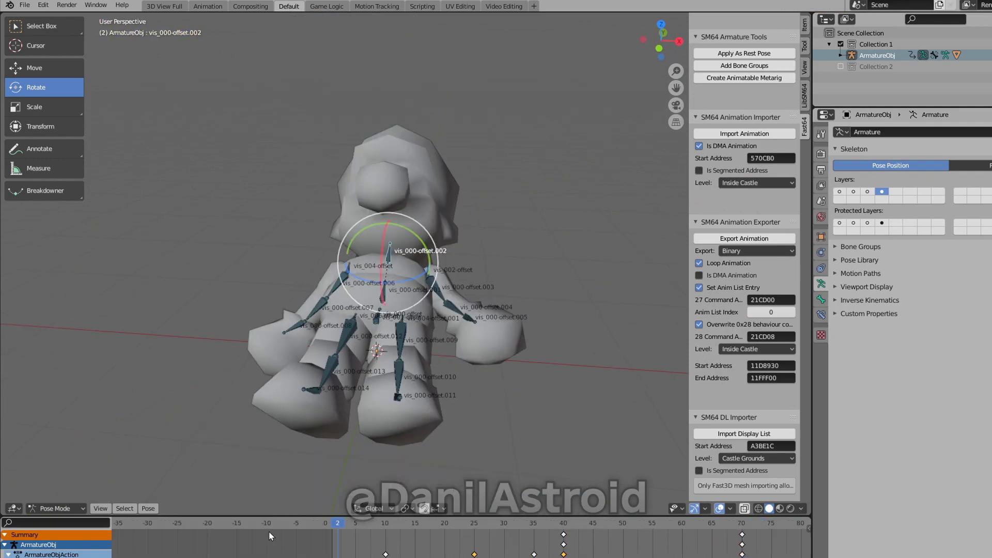
right_click(531, 366)
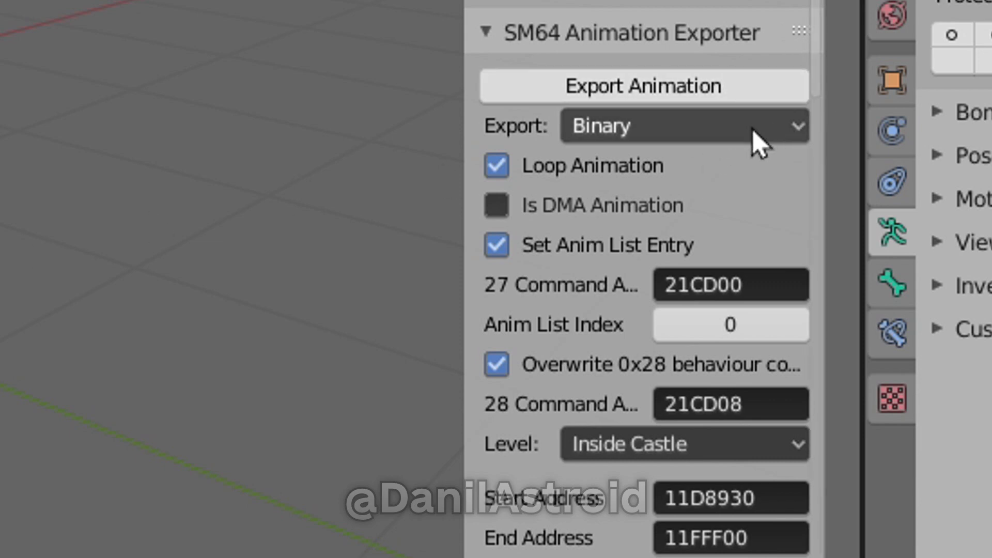
Set the SM64 animation export type to METAL Composer JSON and name the animation "Waking up"
left_click(644, 127)
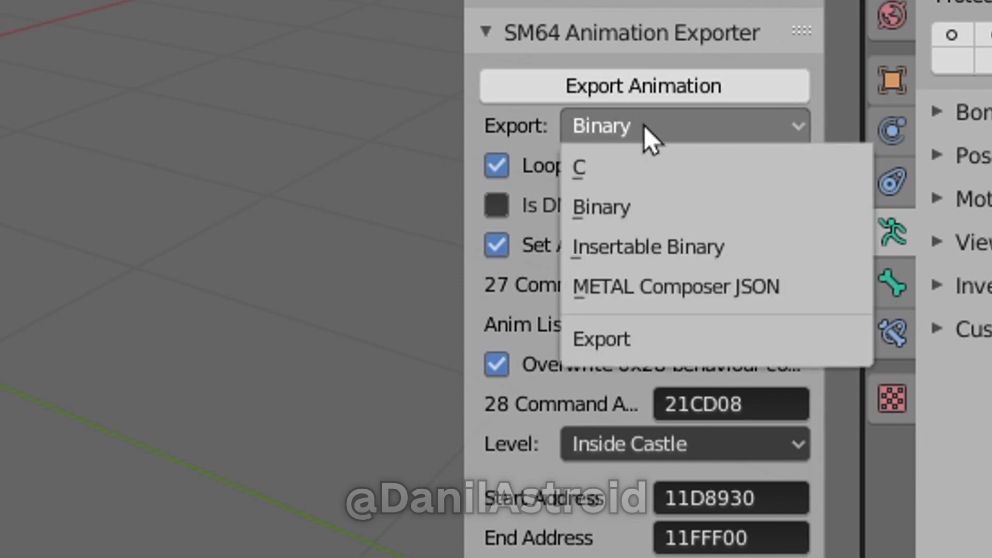
left_click(703, 293)
left_click_drag(463, 227, 167, 238)
left_click(570, 203)
type("wA")
type("aking U")
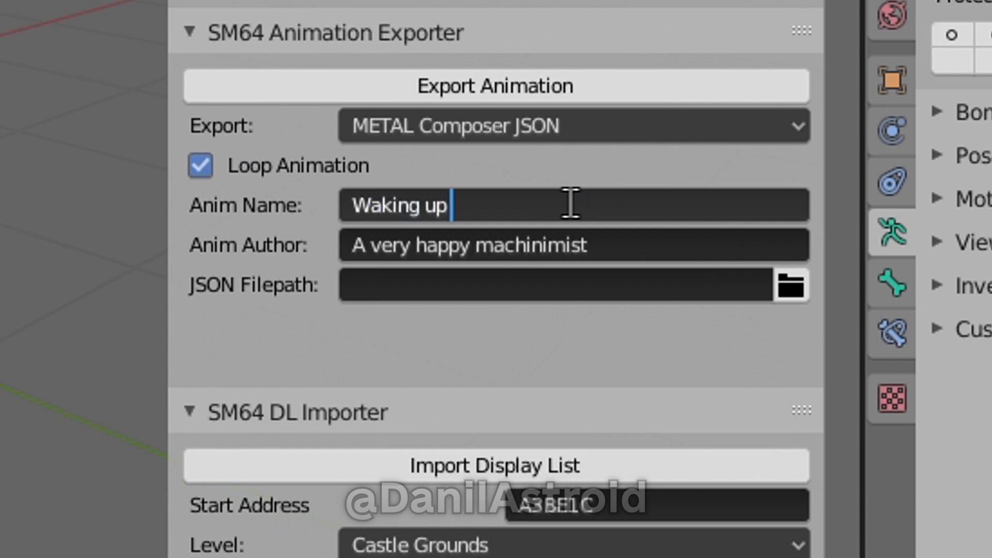
Complete the animation name as "Waking up 1_1" and enter the author's name for the METAL Composer JSON export
key("Return")
left_click(531, 257)
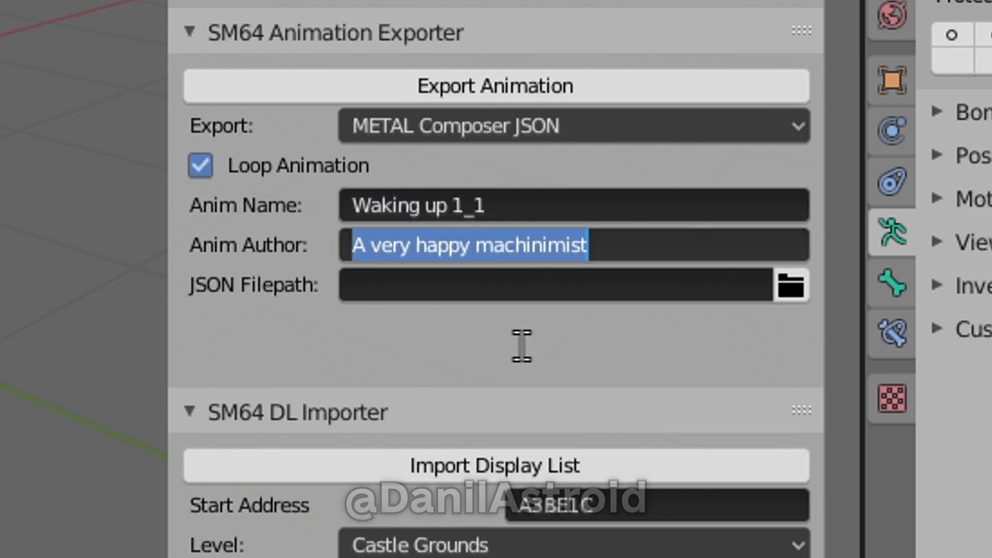
type("DanilAs")
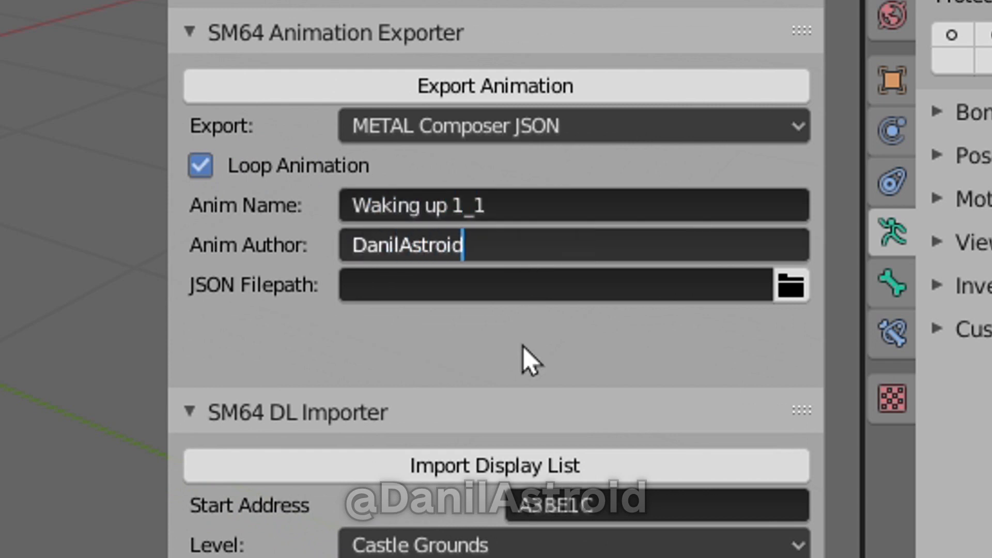
type("troid")
key("Return")
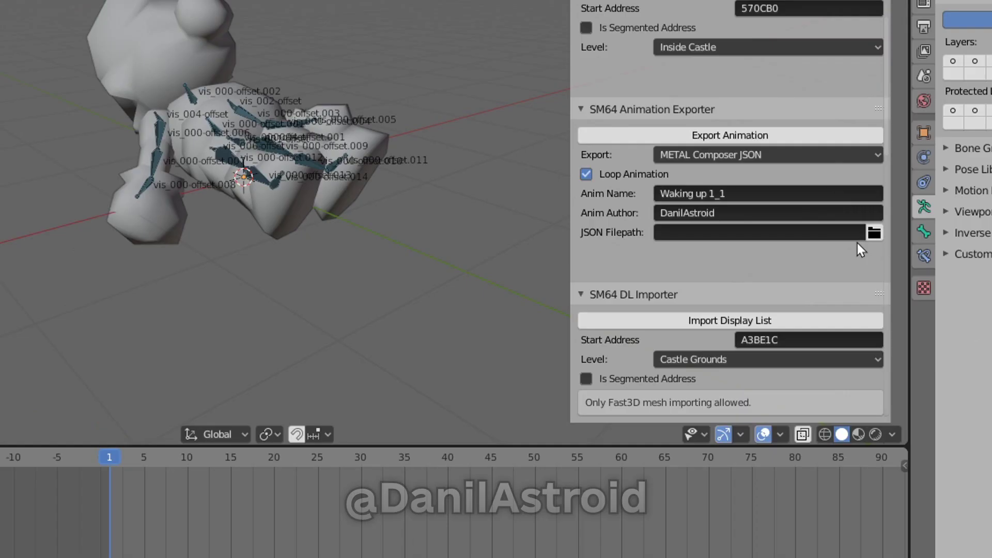
Set the JSON filepath to waking_up_1_1.json and export the animation
left_click(874, 233)
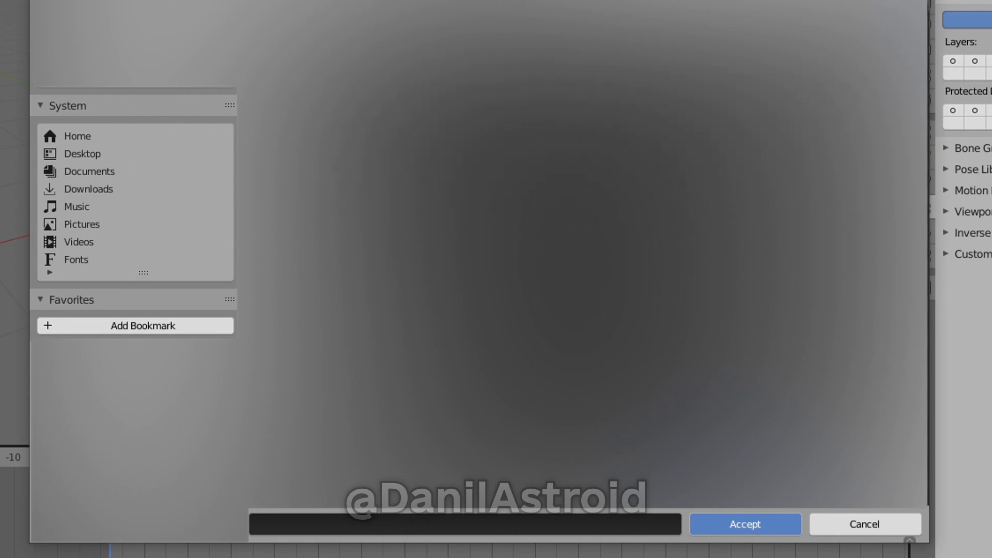
left_click(403, 517)
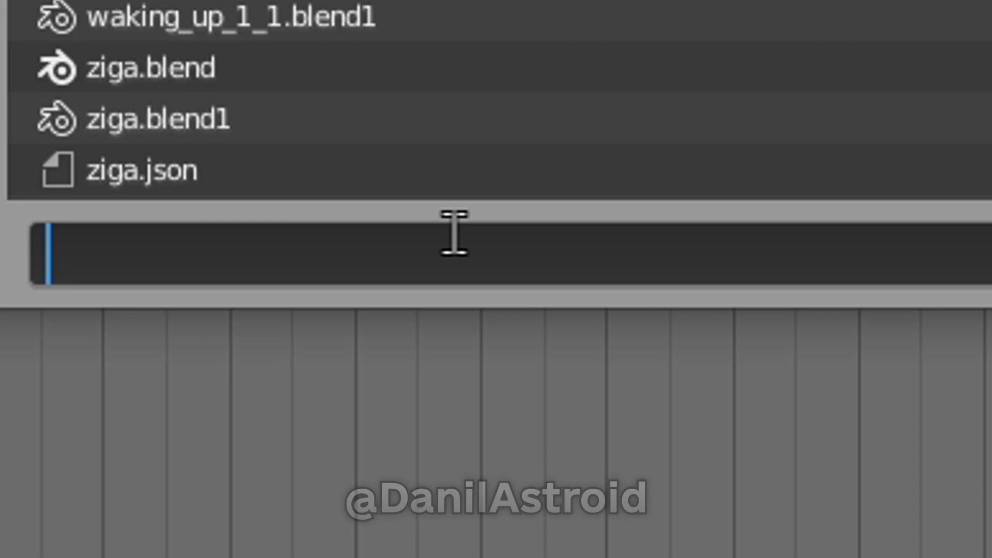
type("waking_")
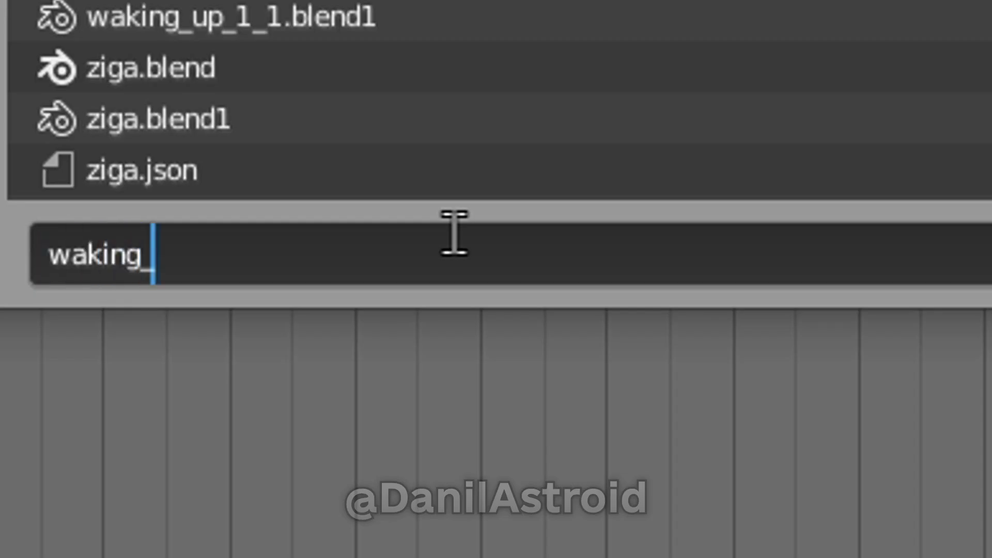
type("up_1_1.")
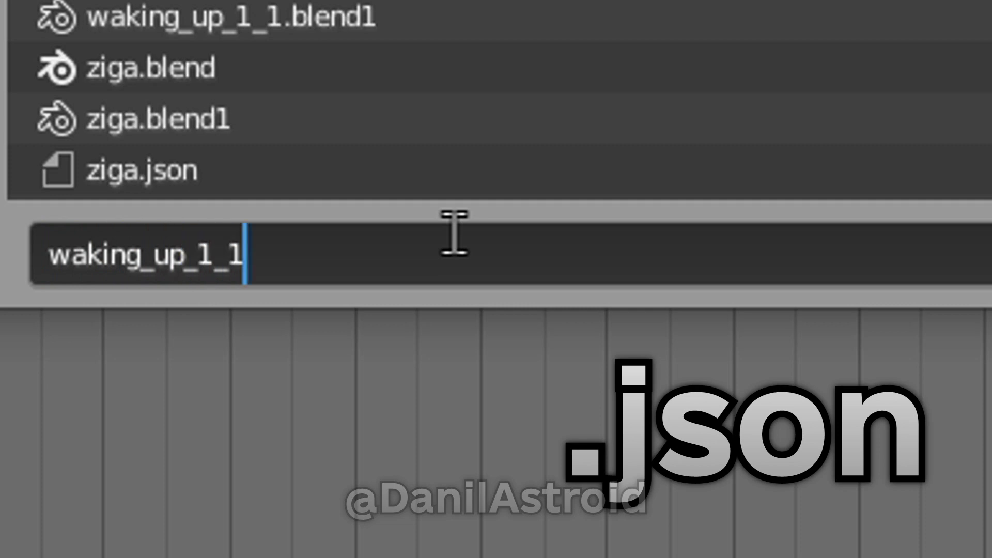
type("on")
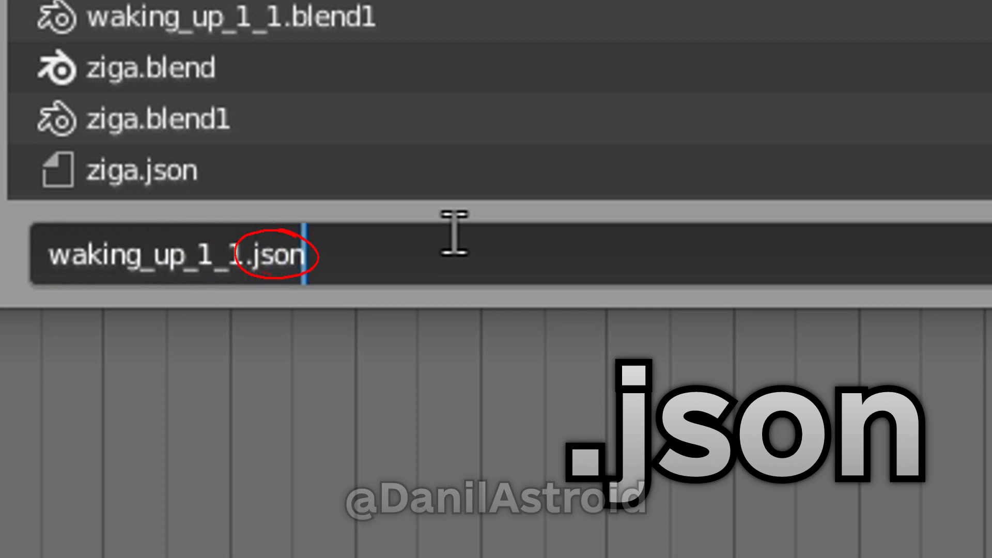
key("Return")
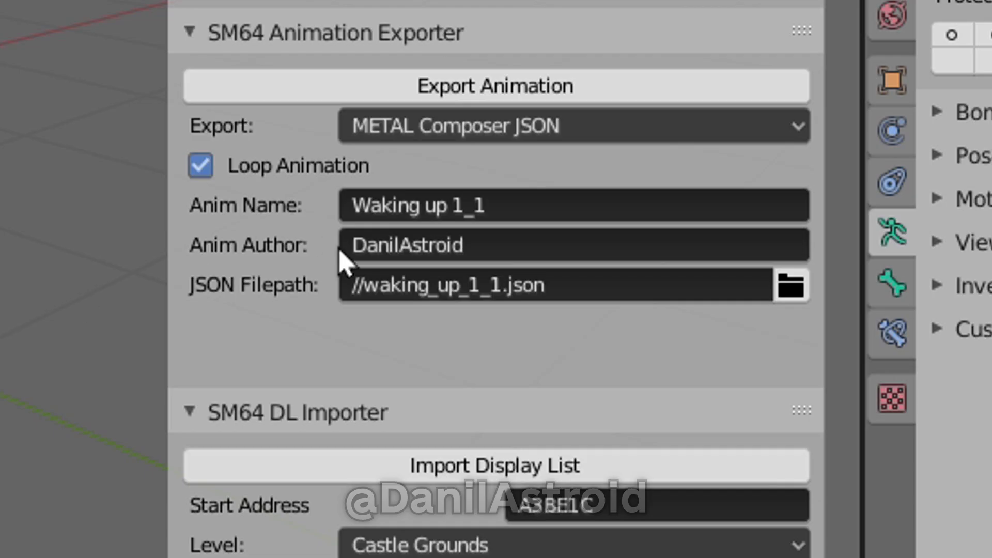
left_click(594, 103)
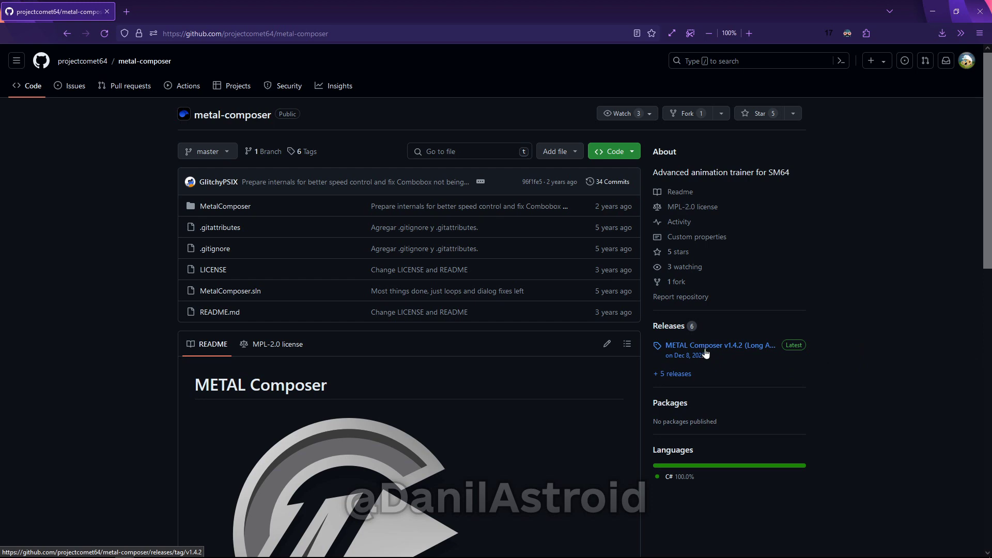
Look over the metal-composer README on GitHub and open the METAL Composer v1.4.2 release
scroll(705, 353, "down", 10)
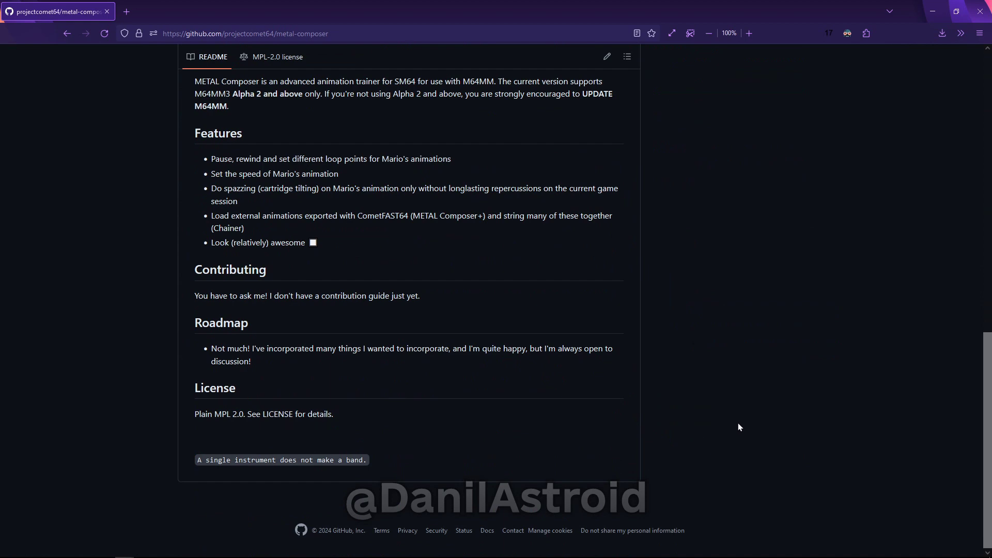
scroll(734, 421, "up", 8)
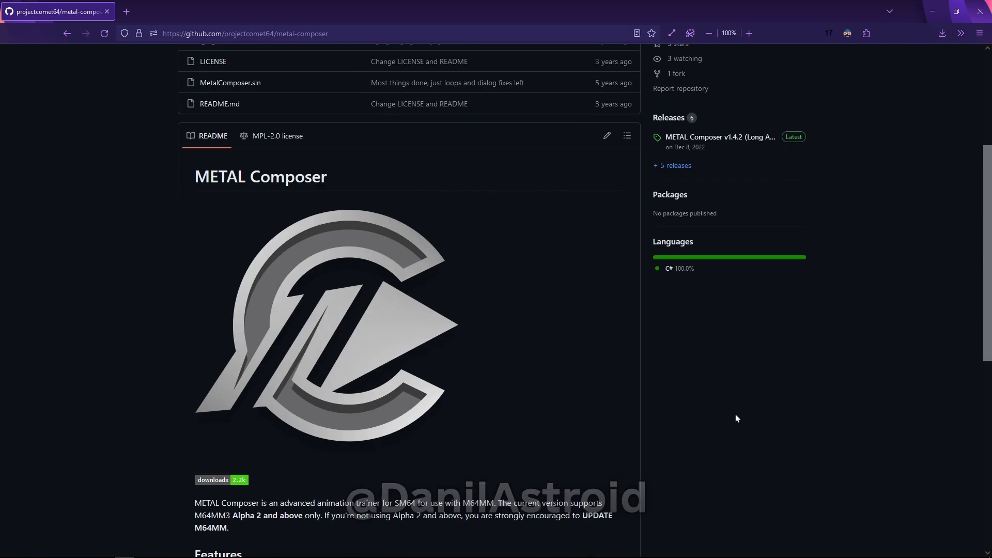
scroll(735, 417, "up", 4)
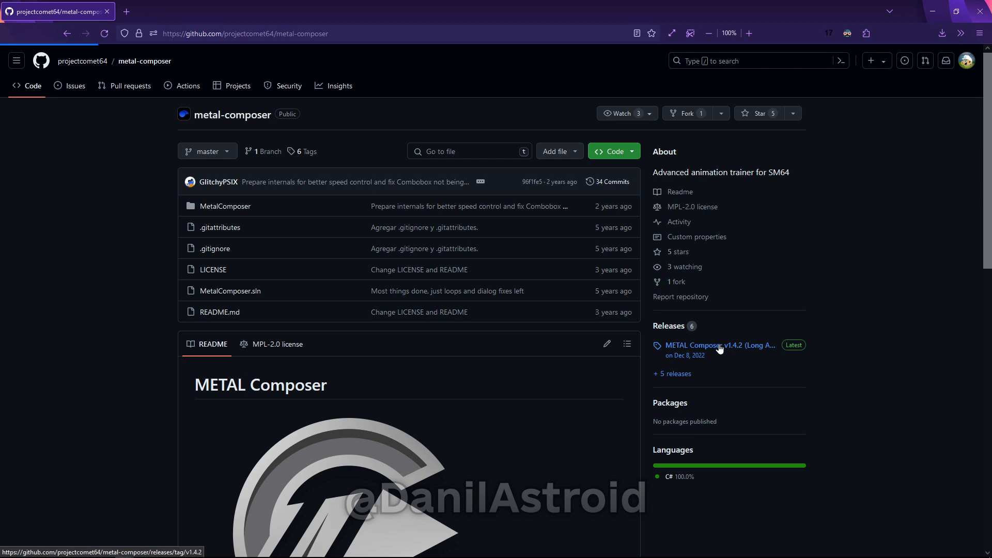
left_click(719, 346)
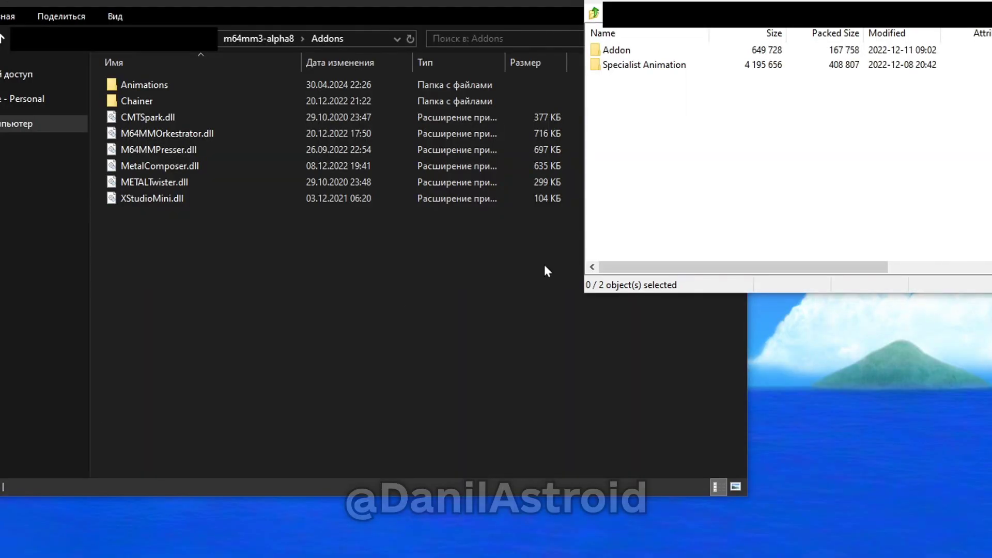
Copy MetalComposer.dll from the archive's Addon folder into the m64mm3-alpha8 Addons folder, replacing the existing file
left_click(749, 171)
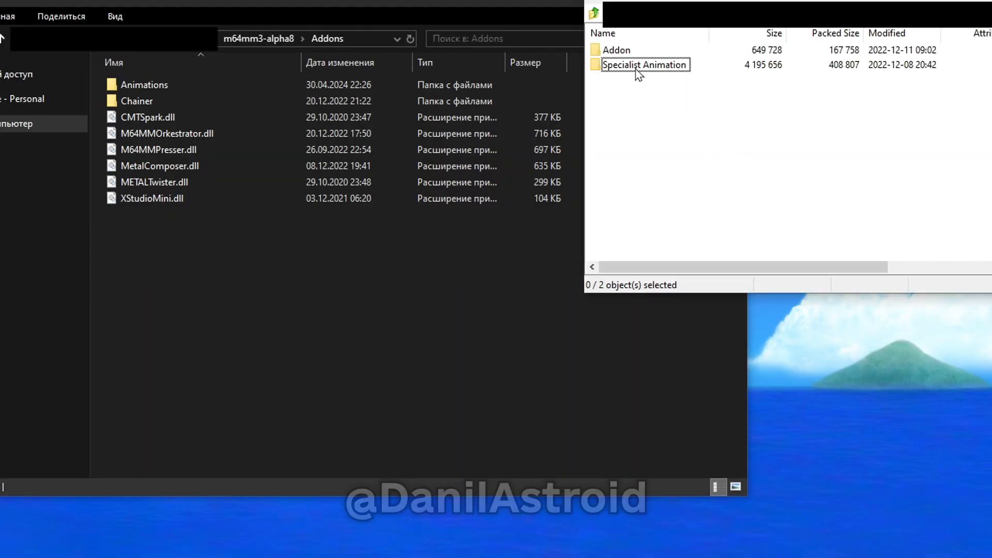
double_click(620, 52)
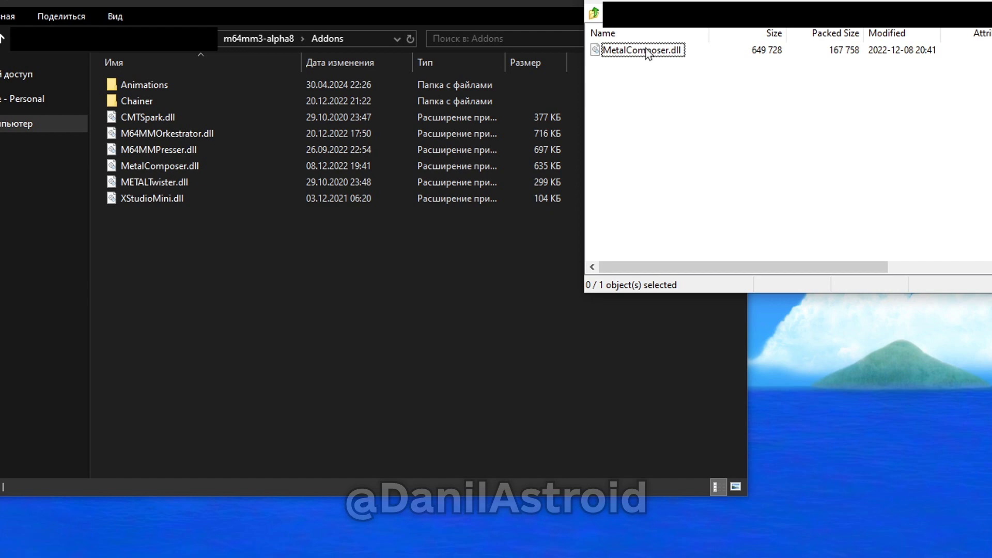
left_click_drag(647, 53, 645, 54)
left_click_drag(504, 287, 498, 291)
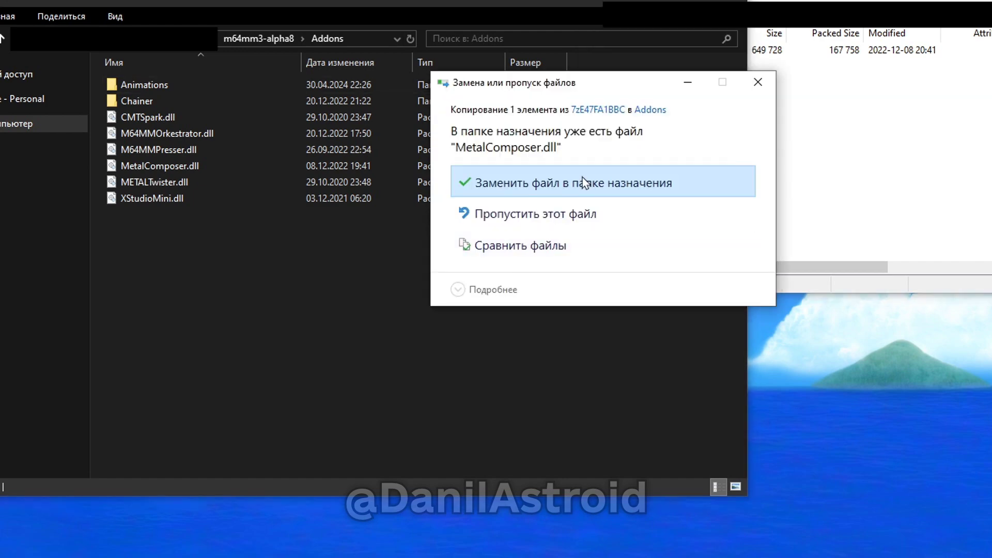
left_click(582, 178)
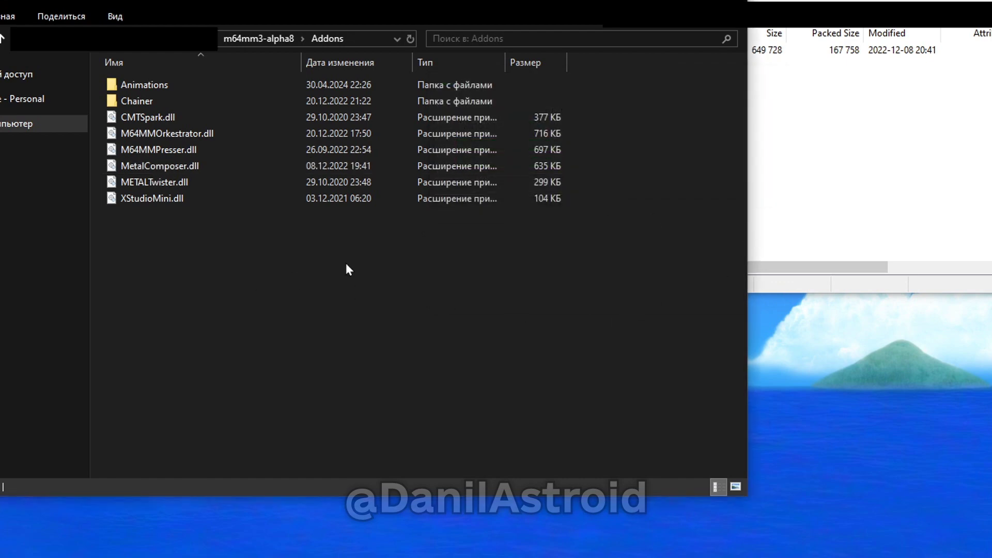
Open the Animations folder inside Addons and place the exported waking_up_1_1.json in it
left_click(828, 193)
key("BackSpace")
left_click(217, 381)
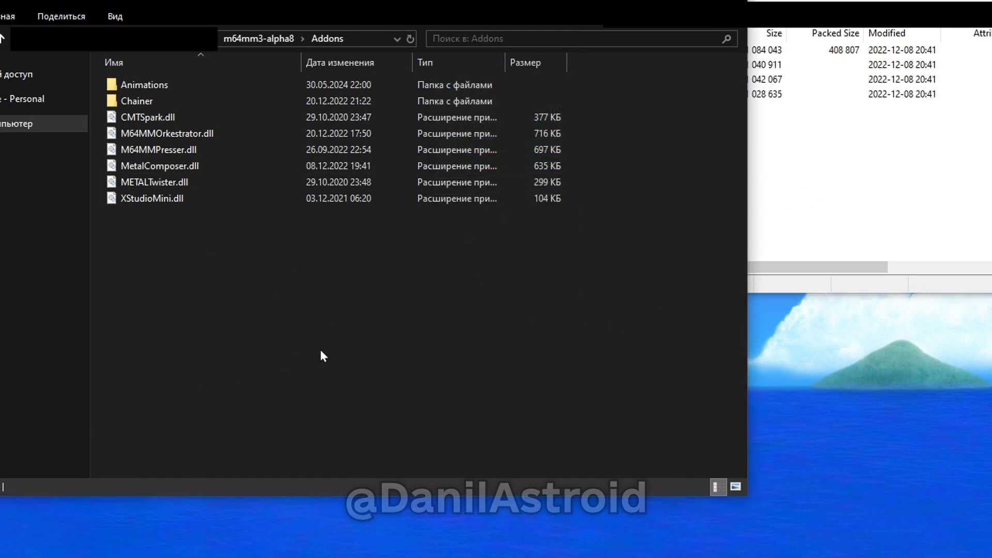
double_click(155, 85)
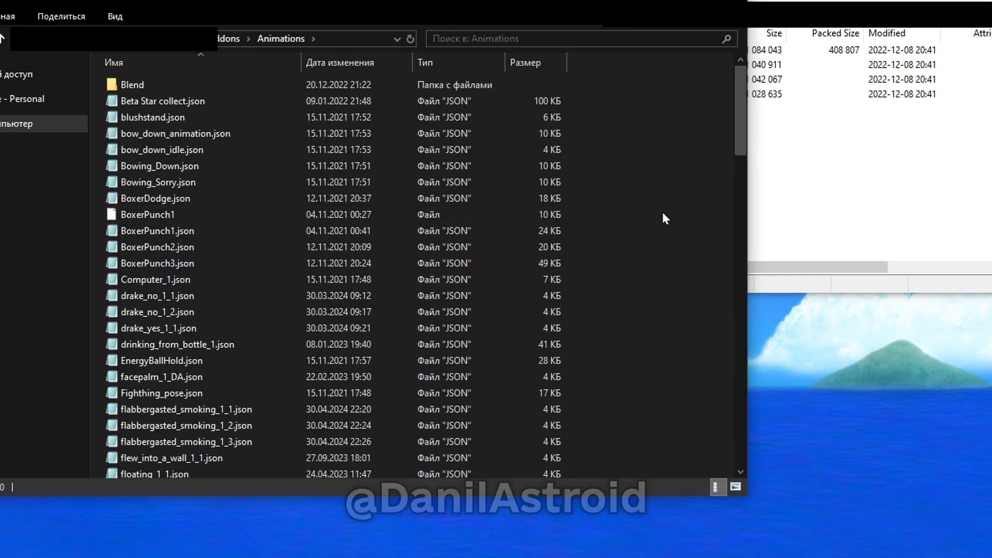
scroll(672, 203, "down", 15)
left_click_drag(675, 410, 652, 394)
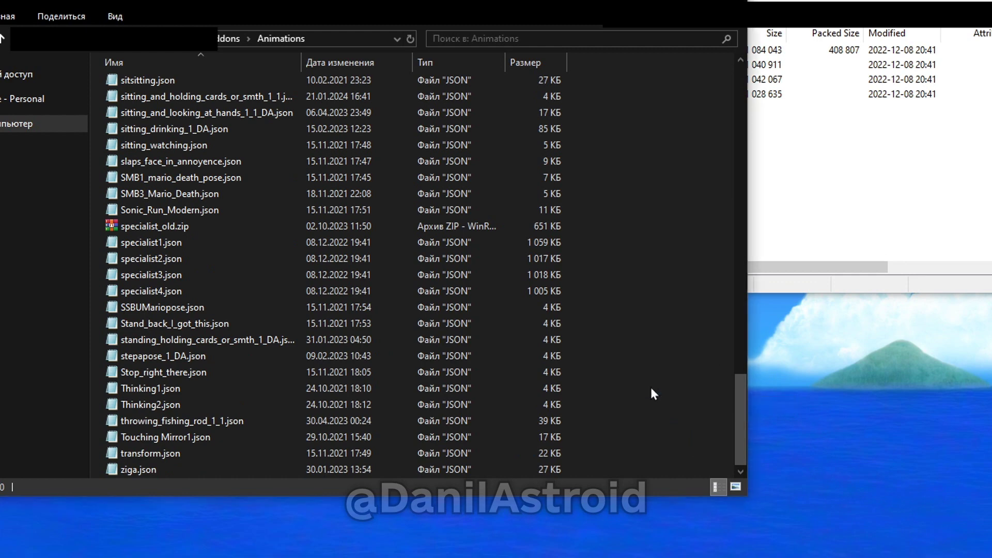
Copy specialist1.json to specialist4.json from the archive's Specialist Animation folder into the Animations folder, replacing the existing files
key("alt+Tab")
key("BackSpace")
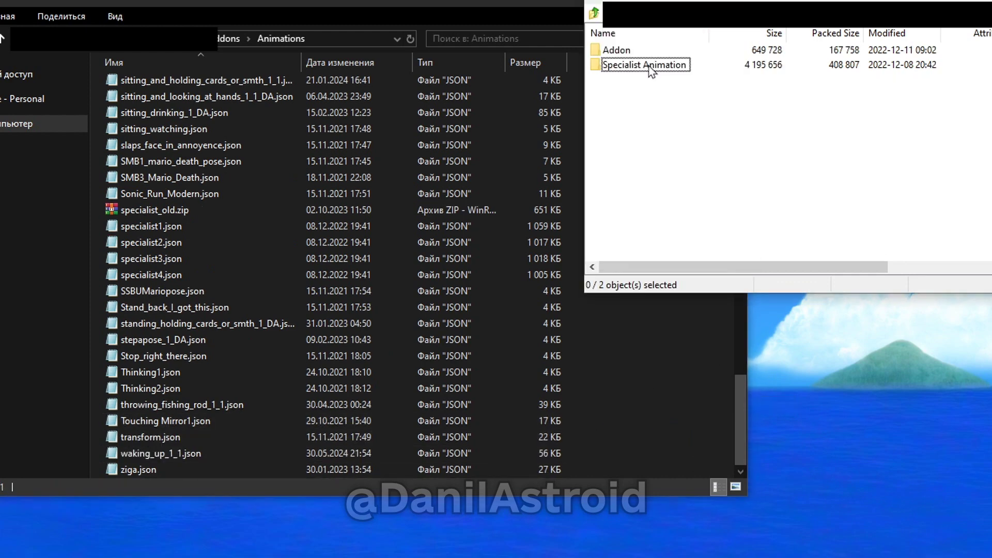
double_click(650, 66)
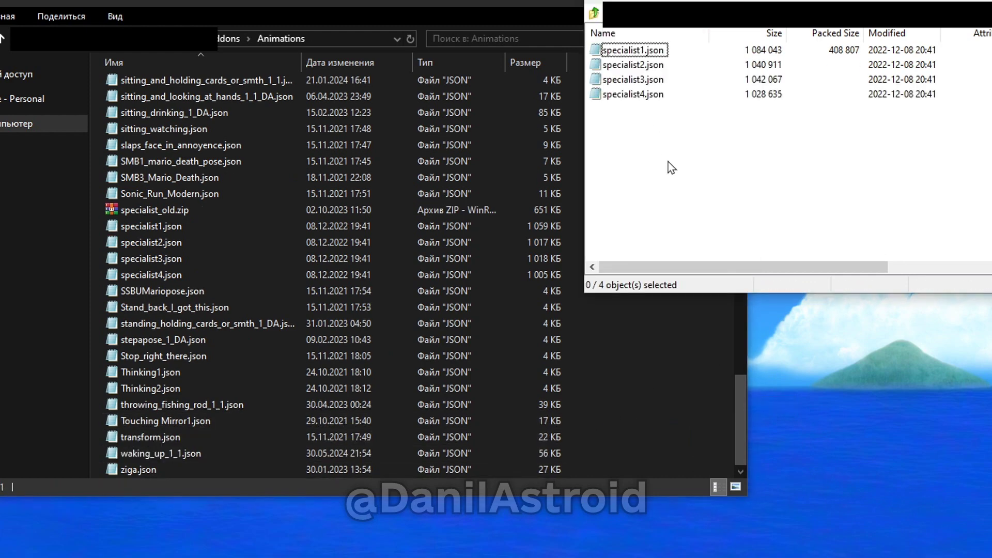
left_click_drag(648, 124, 635, 48)
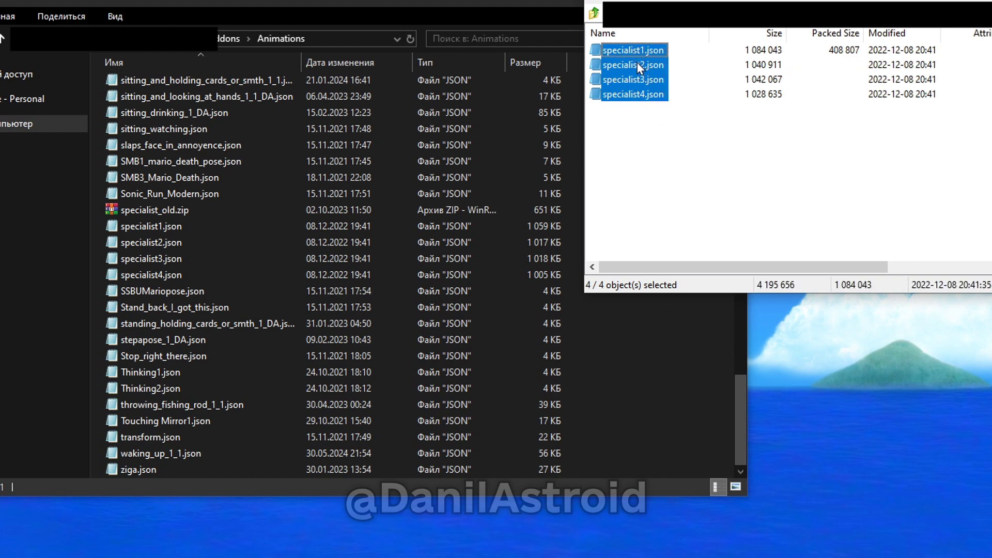
left_click_drag(637, 63, 649, 398)
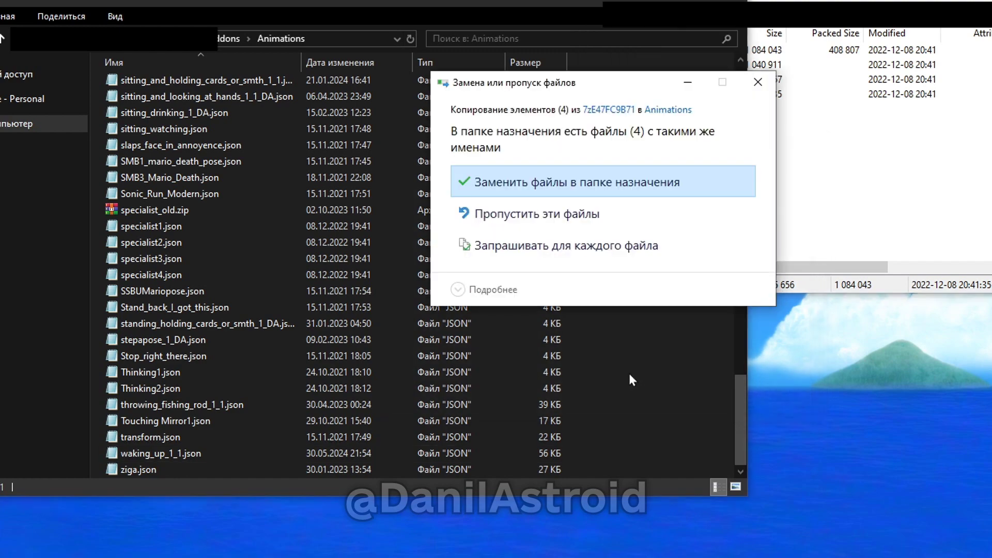
left_click(660, 184)
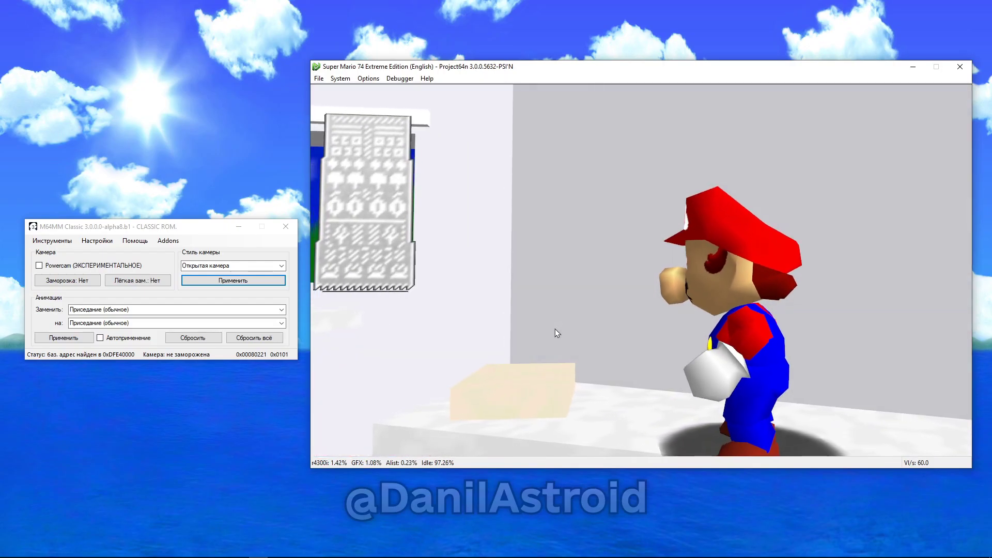
Freeze the game camera and turn Mario around on the bed in Project64
key("f")
key("Down")
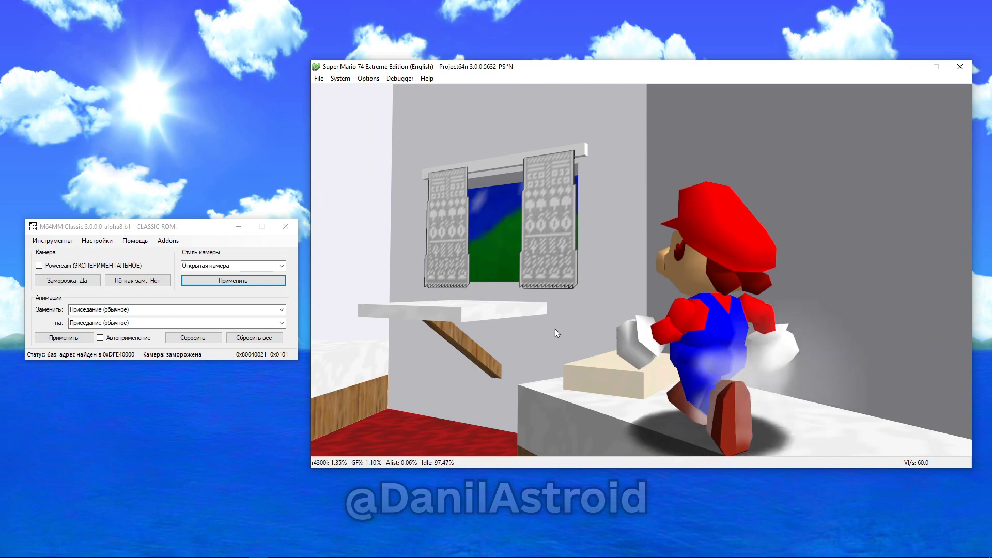
key("z+x")
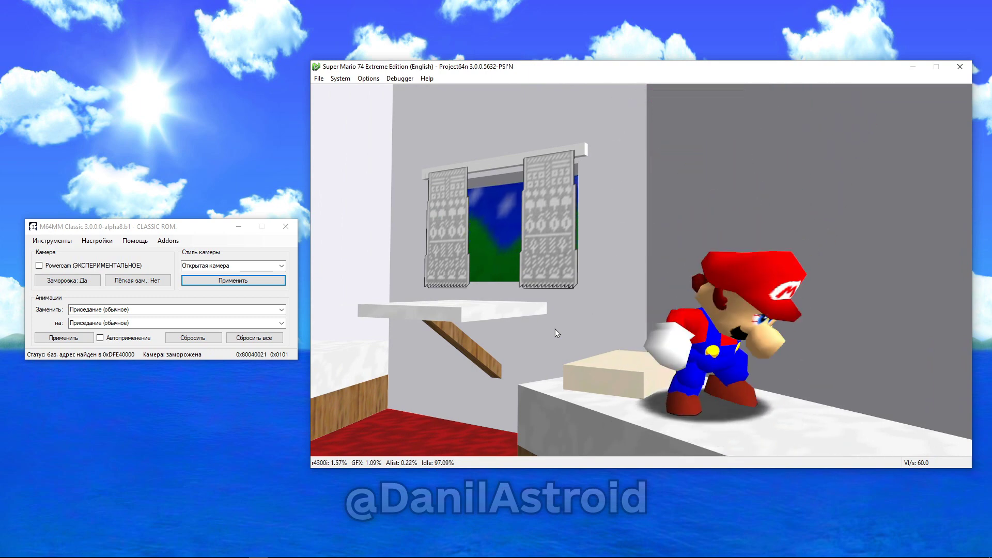
Open the METAL Composer add-on from M64MM, set its loop mode to None and pause the playback
left_click(168, 241)
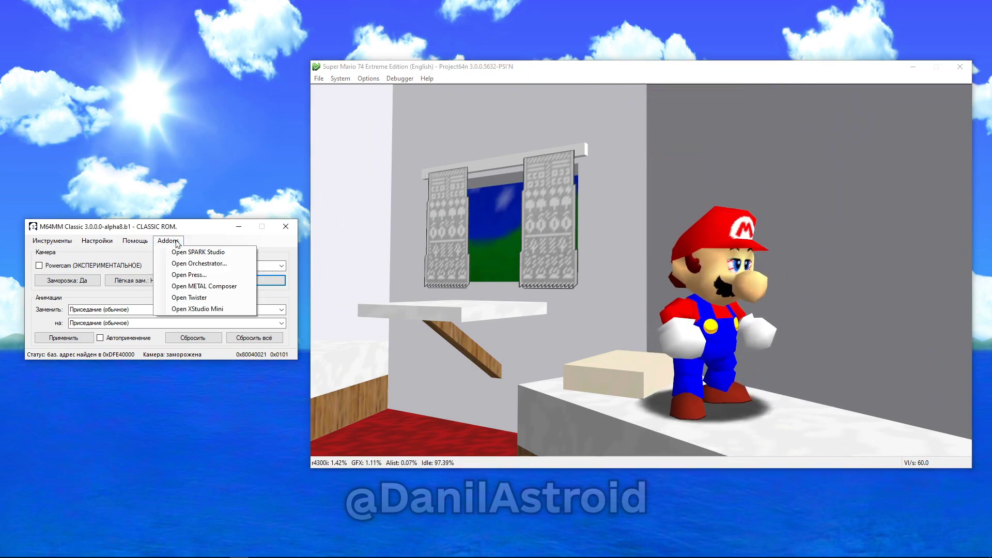
left_click(199, 283)
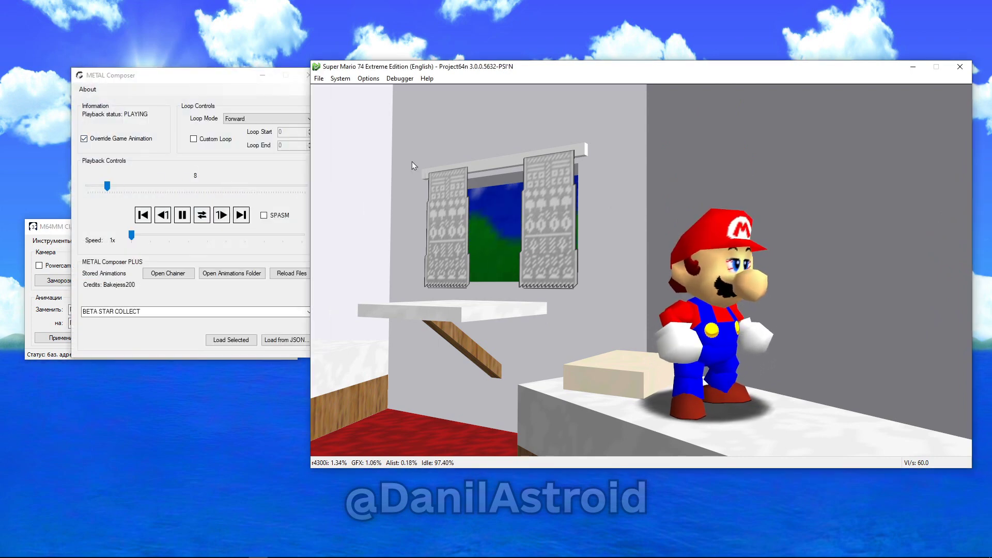
left_click(241, 215)
left_click(267, 119)
left_click(248, 148)
left_click(182, 215)
mouse_move(132, 235)
left_mouse_down()
mouse_move(187, 234)
mouse_move(130, 236)
left_mouse_up()
left_click(268, 118)
left_click(243, 128)
left_click(202, 215)
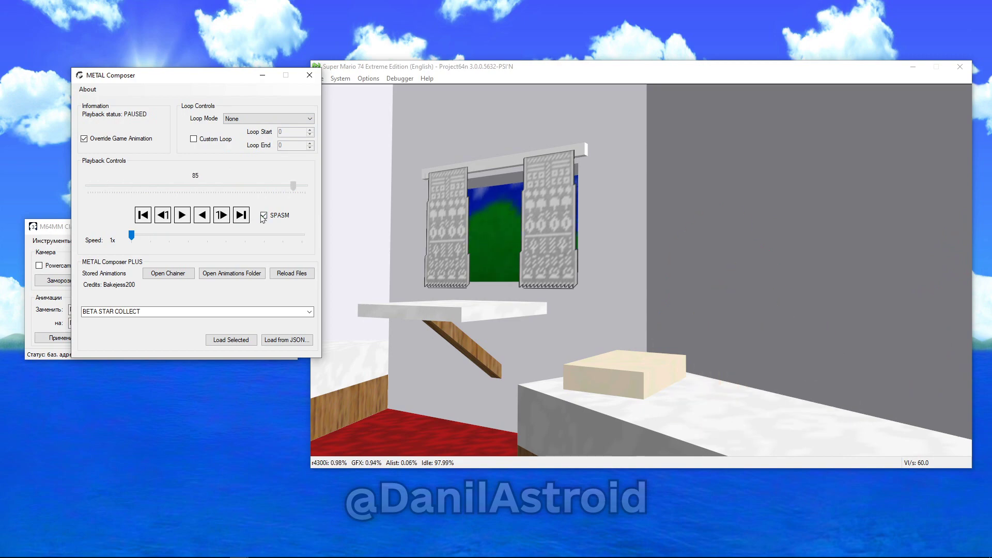
left_click(485, 291)
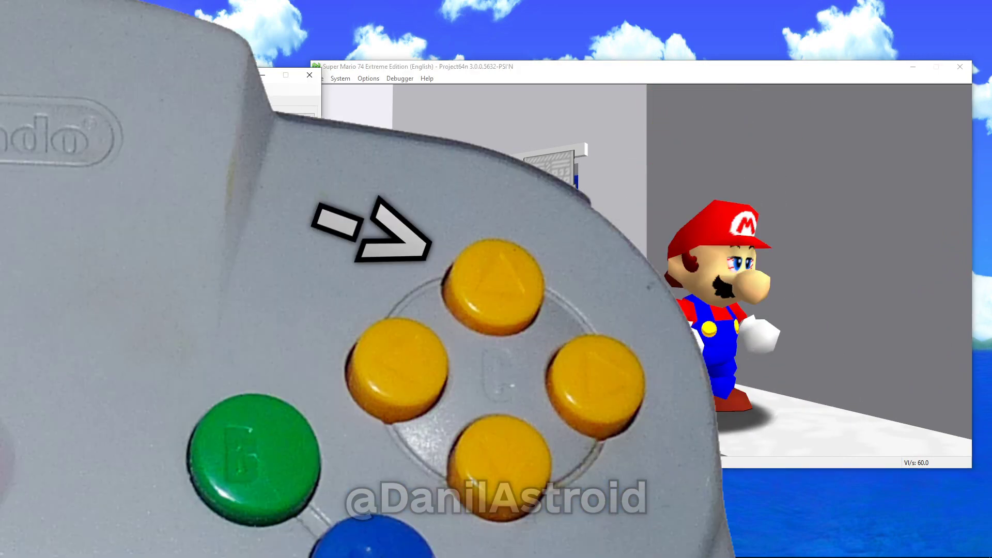
Load the stored animation "Waking up 1_1" onto Mario in METAL Composer
left_click(309, 312)
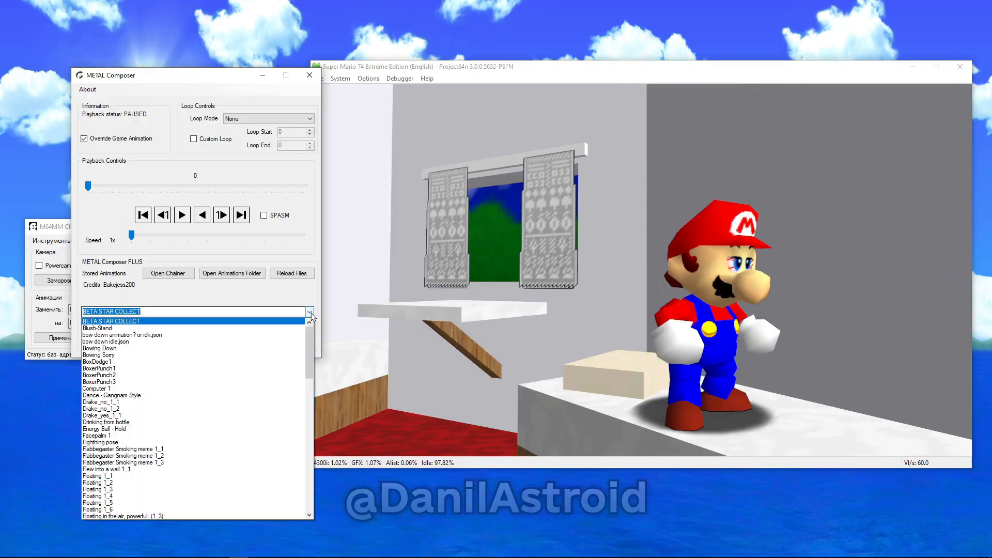
left_click_drag(309, 343, 309, 486)
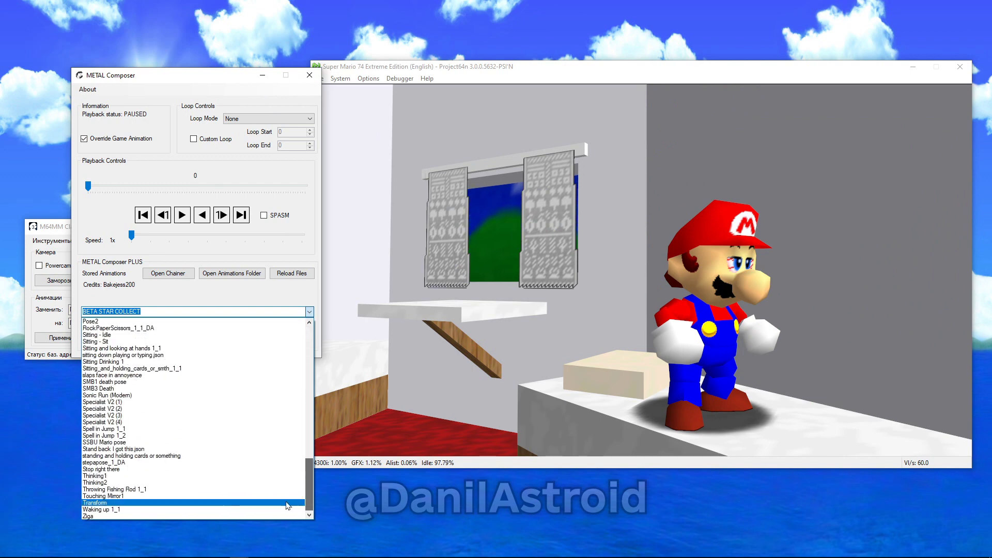
left_click(129, 510)
left_click(219, 340)
left_click(412, 310)
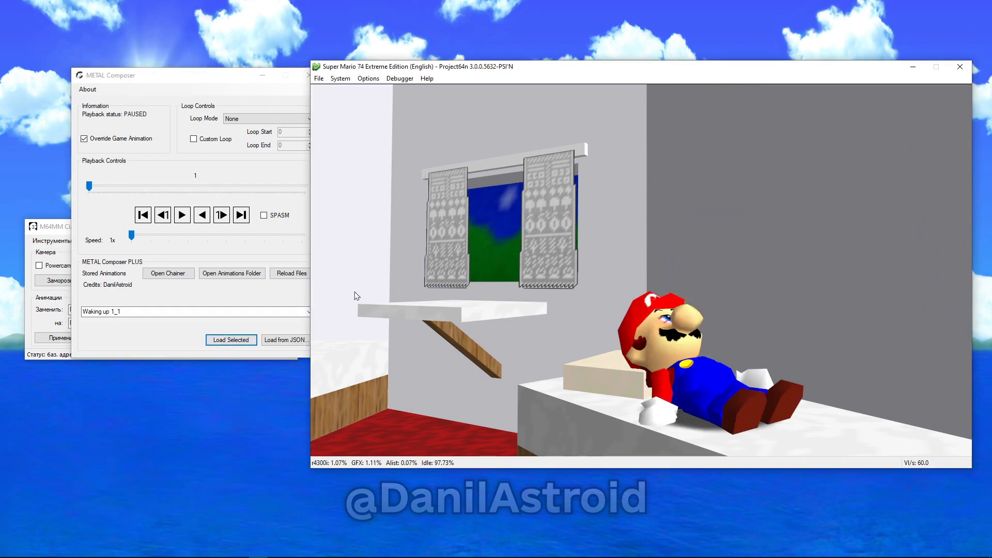
Bring M64MM to the front and arrange it with a slightly widened METAL Composer window beside the game
left_click(58, 226)
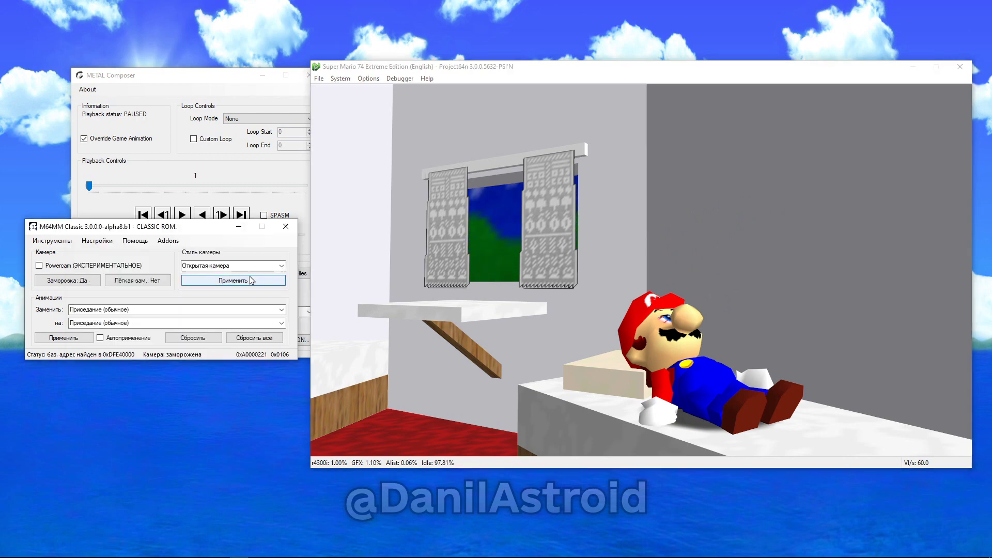
left_click_drag(190, 83, 164, 105)
left_click(157, 236)
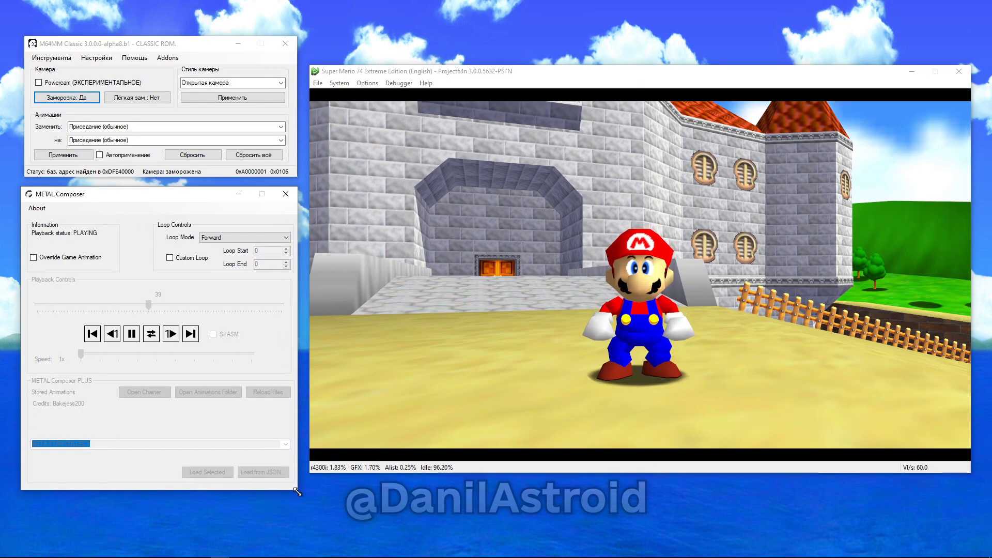
left_click_drag(297, 492, 300, 492)
Enable Override Game Animation in METAL Composer and open the Chainer at the Specialist V2 custom animations
left_click(77, 261)
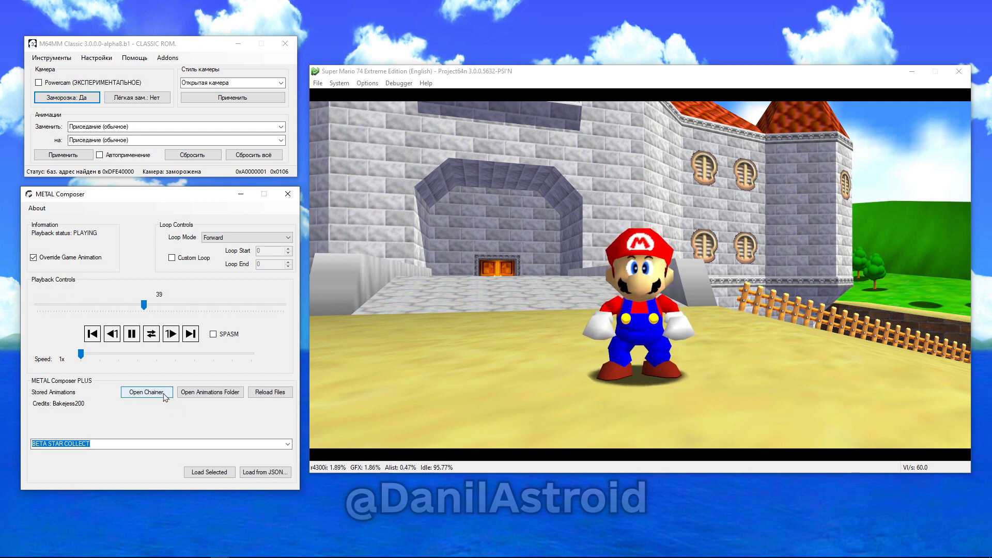
left_click(146, 392)
left_click_drag(197, 62, 218, 125)
left_click_drag(192, 184, 141, 291)
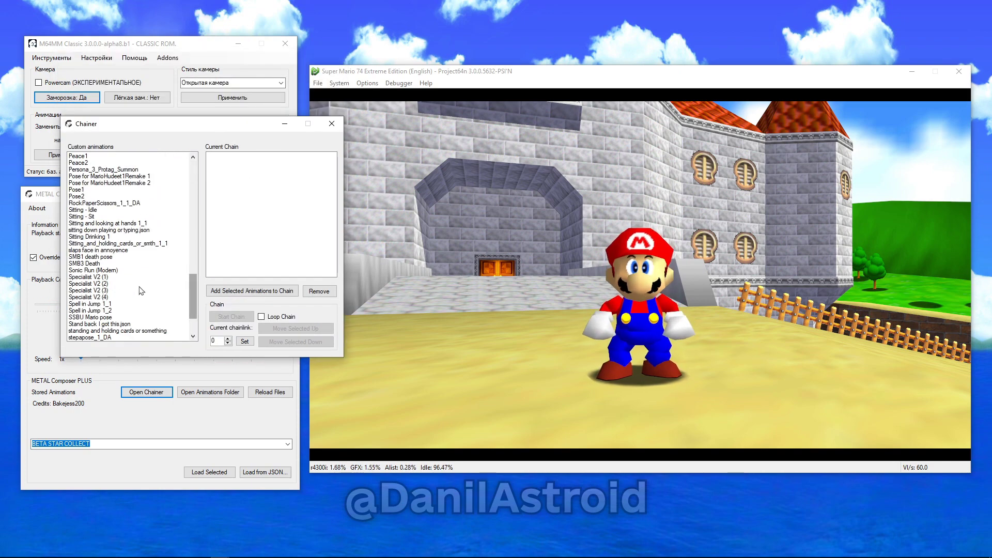
Add Specialist V2 (1), (2), (3) and (4) to the current chain in order and move the Chainer over METAL Composer
left_click(110, 278)
left_click(252, 291)
left_click(252, 291)
left_click(252, 291)
left_click(252, 291)
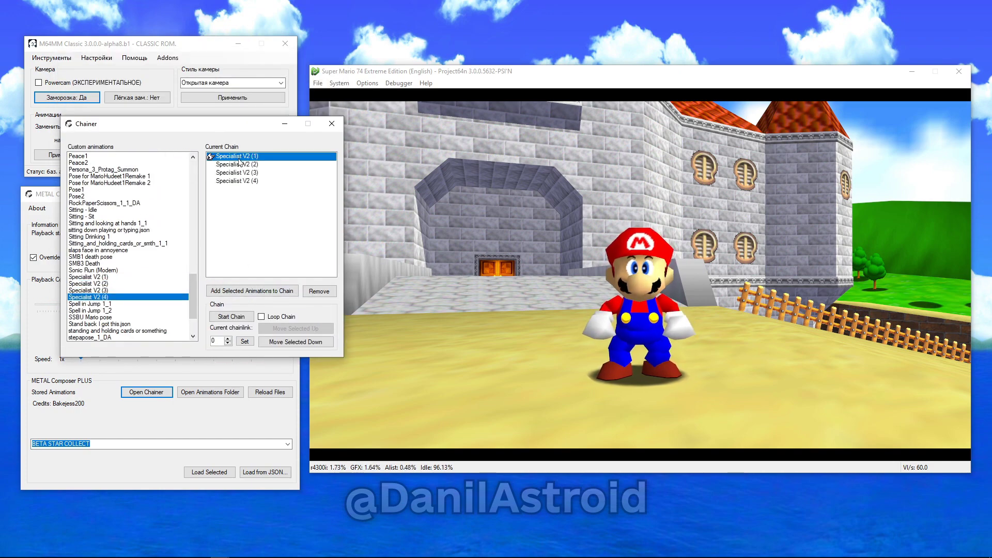
left_click_drag(218, 124, 178, 107)
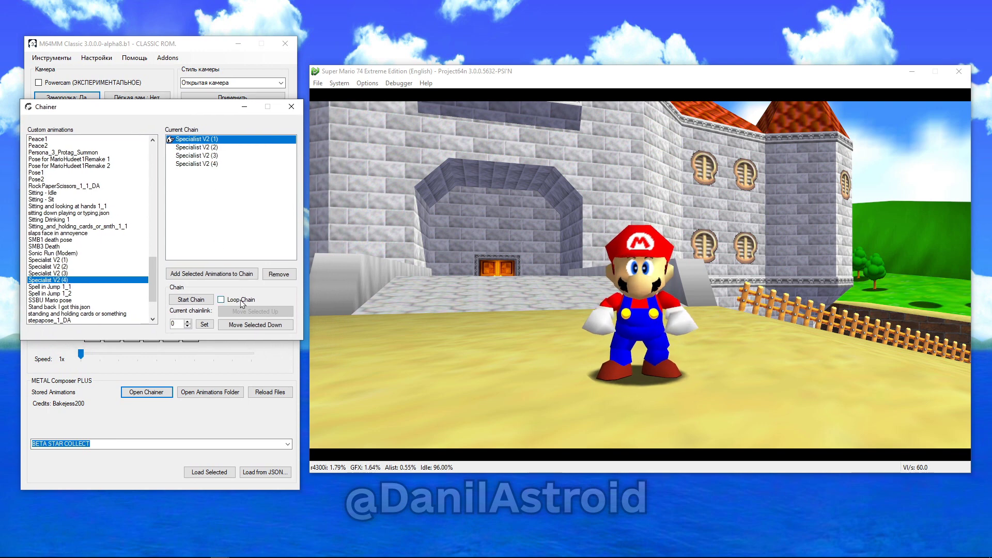